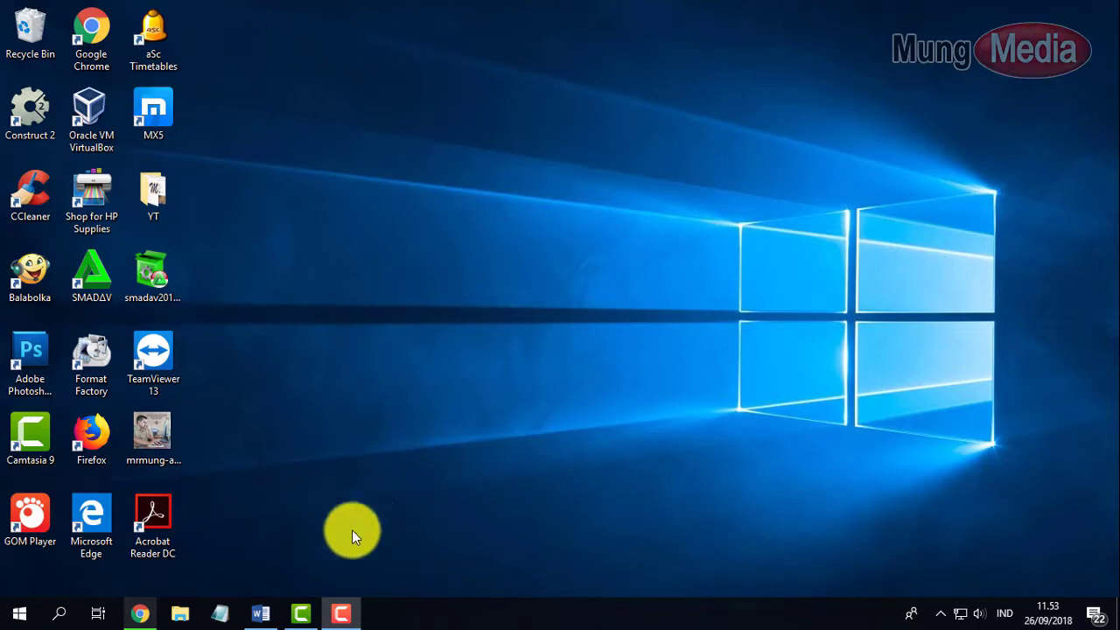
Bring HALAMAN PENGESAHAN.docx to the front from the Word taskbar button
{"action": "left_click", "coordinate": [261, 613]}
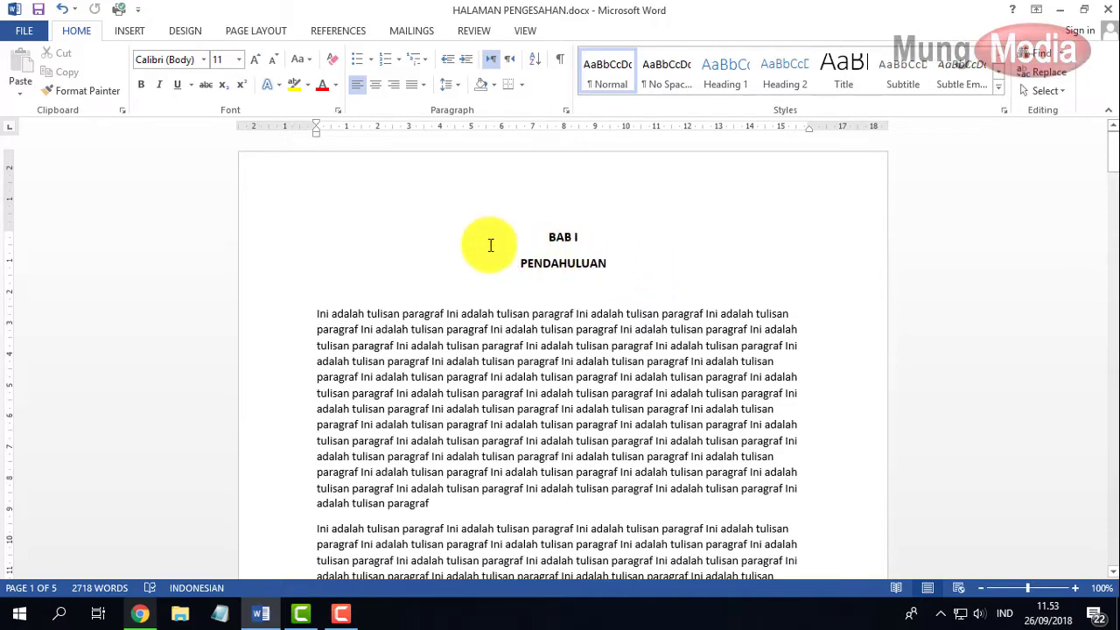
{"action": "left_click", "coordinate": [610, 236]}
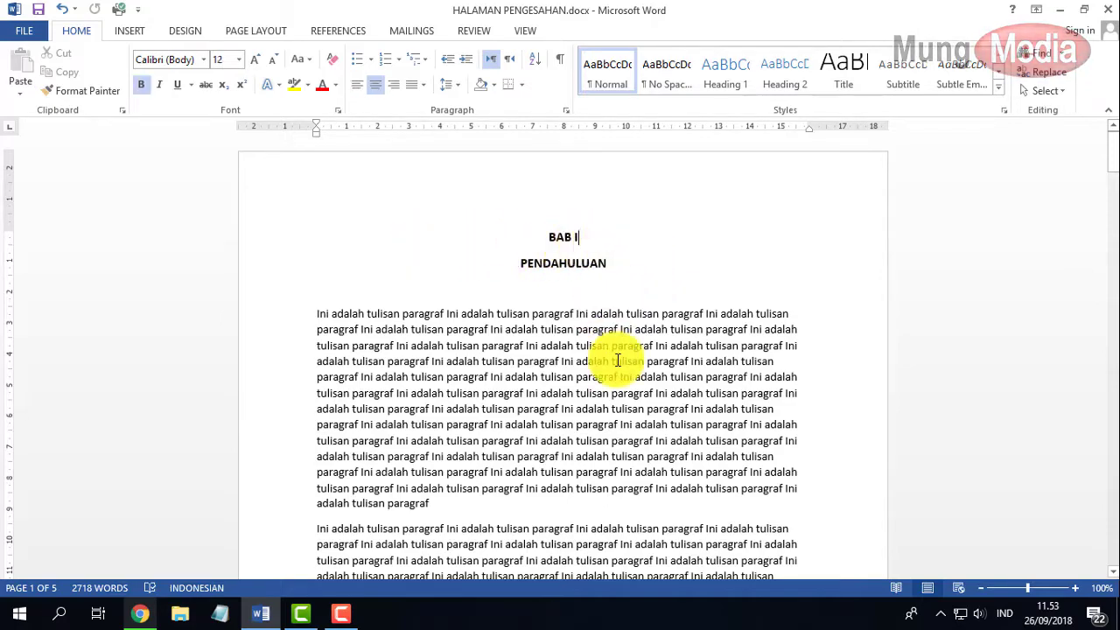
{"action": "scroll", "coordinate": [613, 358], "scroll_direction": "down", "scroll_amount": 3}
{"action": "scroll", "coordinate": [612, 358], "scroll_direction": "down", "scroll_amount": 4}
{"action": "scroll", "coordinate": [608, 458], "scroll_direction": "down", "scroll_amount": 3}
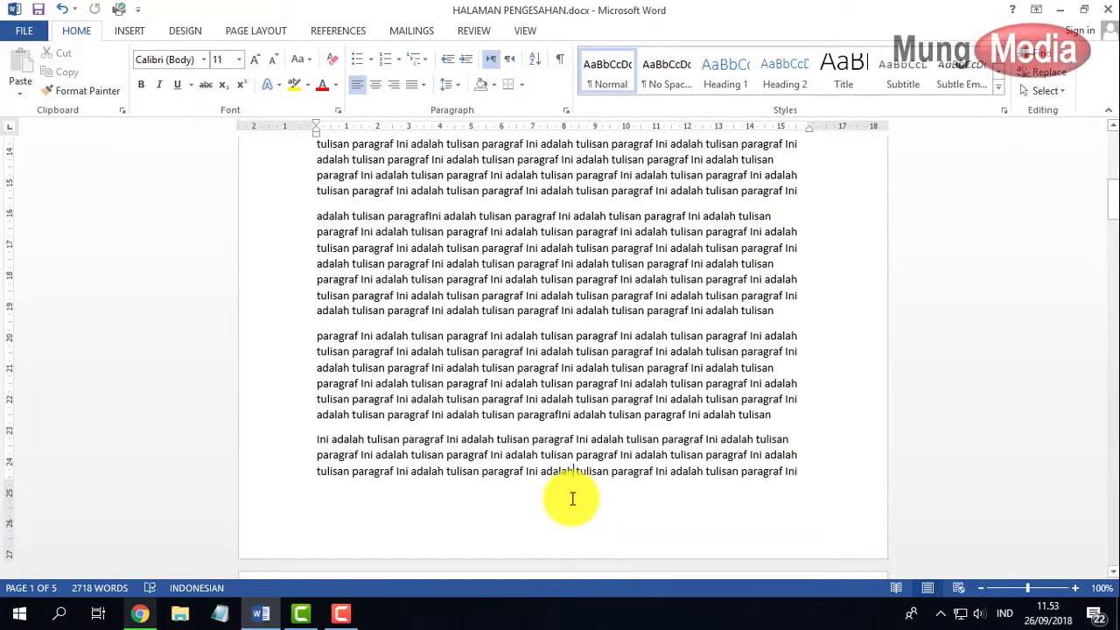
{"action": "scroll", "coordinate": [681, 311], "scroll_direction": "up", "scroll_amount": 4}
{"action": "scroll", "coordinate": [681, 311], "scroll_direction": "up", "scroll_amount": 3}
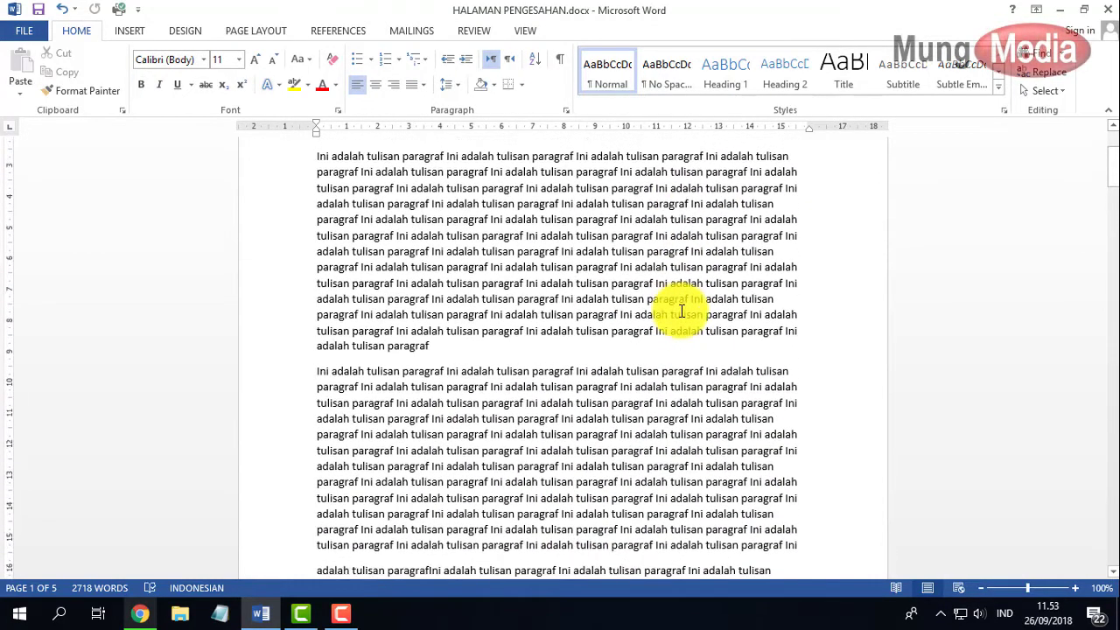
{"action": "scroll", "coordinate": [682, 312], "scroll_direction": "up", "scroll_amount": 3}
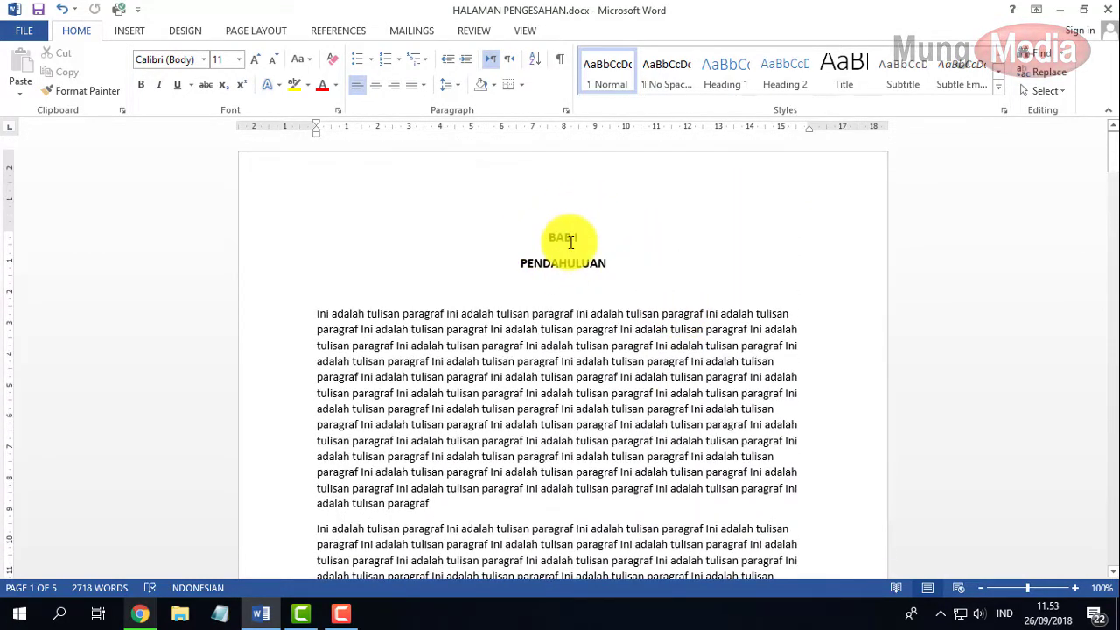
{"action": "scroll", "coordinate": [630, 380], "scroll_direction": "down", "scroll_amount": 4}
{"action": "scroll", "coordinate": [624, 525], "scroll_direction": "down", "scroll_amount": 4}
{"action": "scroll", "coordinate": [632, 505], "scroll_direction": "down", "scroll_amount": 5}
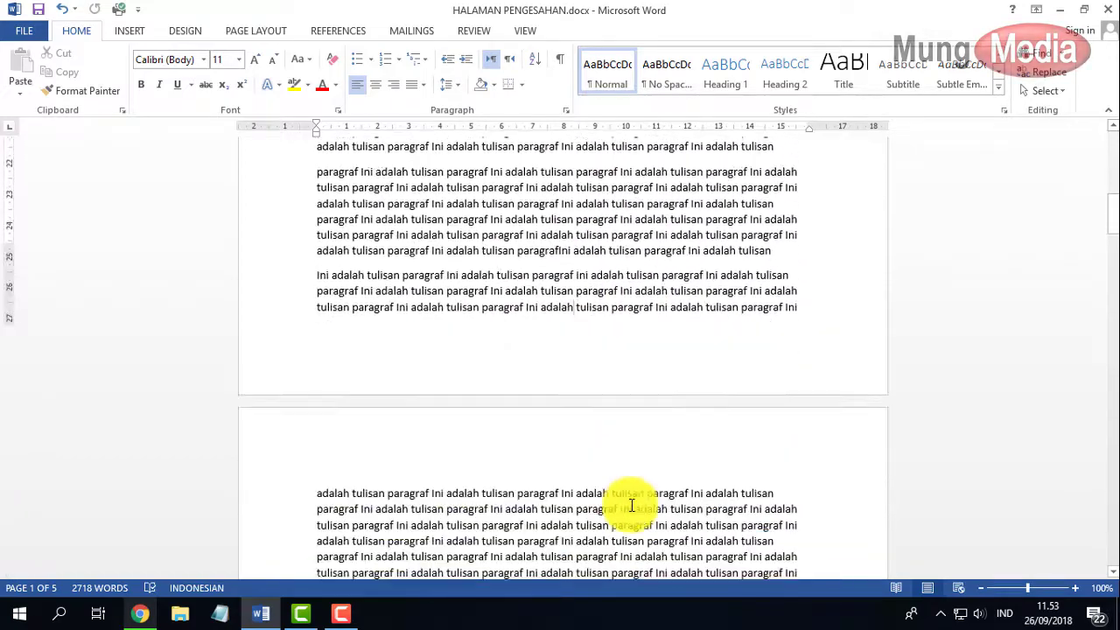
{"action": "scroll", "coordinate": [631, 505], "scroll_direction": "down", "scroll_amount": 2}
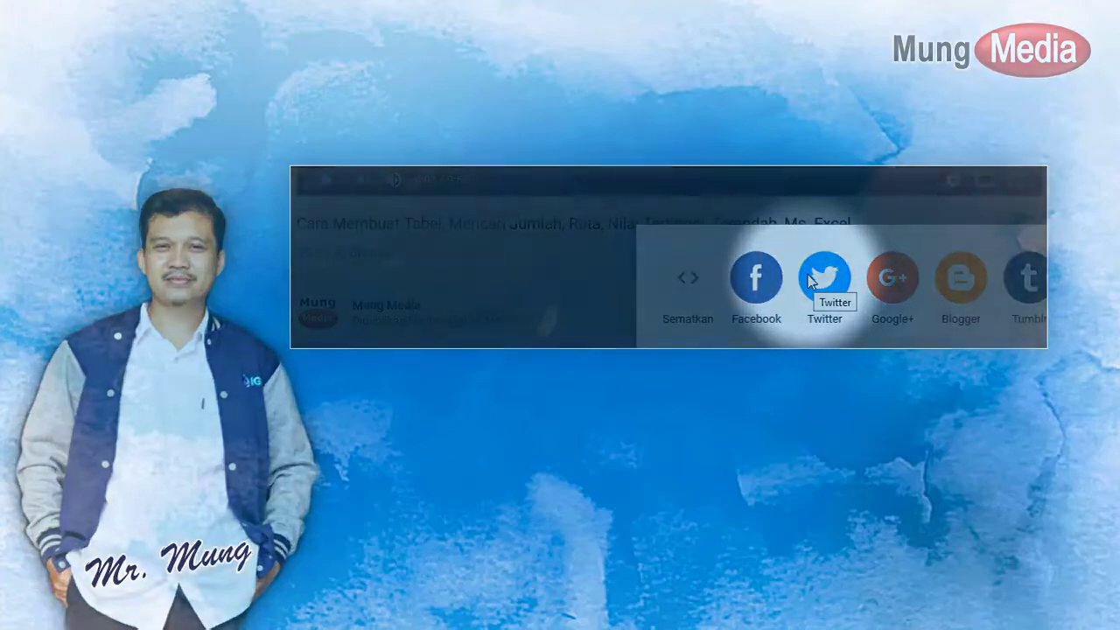
Delete a character, review the pages, and put the cursor in BAB I's first paragraph
{"action": "key", "text": "BackSpace"}
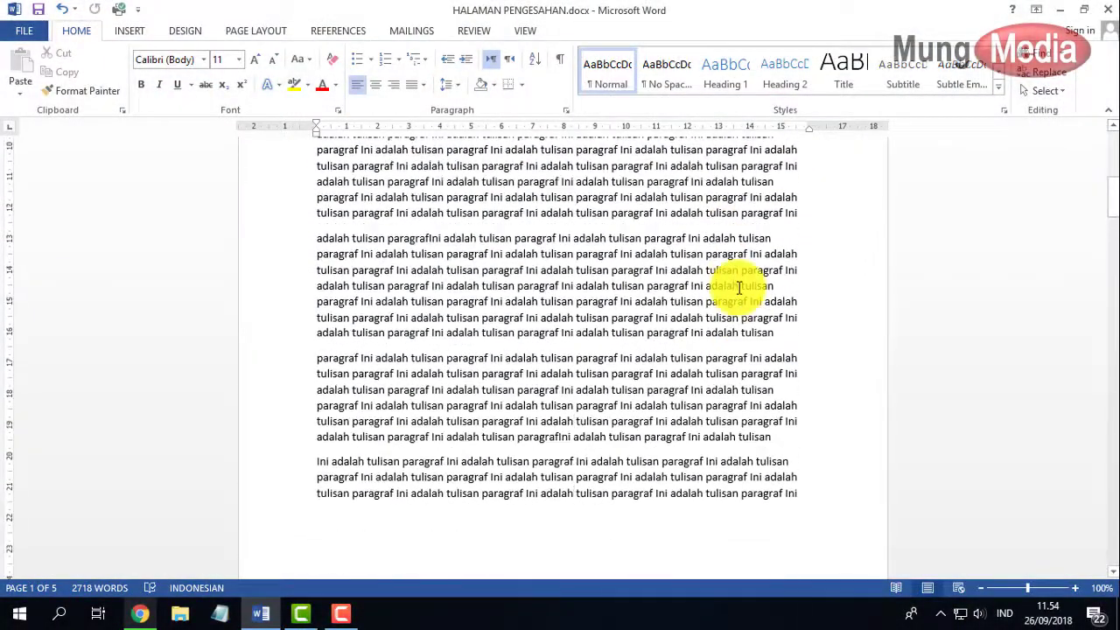
{"action": "scroll", "coordinate": [740, 287], "scroll_direction": "up", "scroll_amount": 5}
{"action": "scroll", "coordinate": [740, 284], "scroll_direction": "up", "scroll_amount": 4}
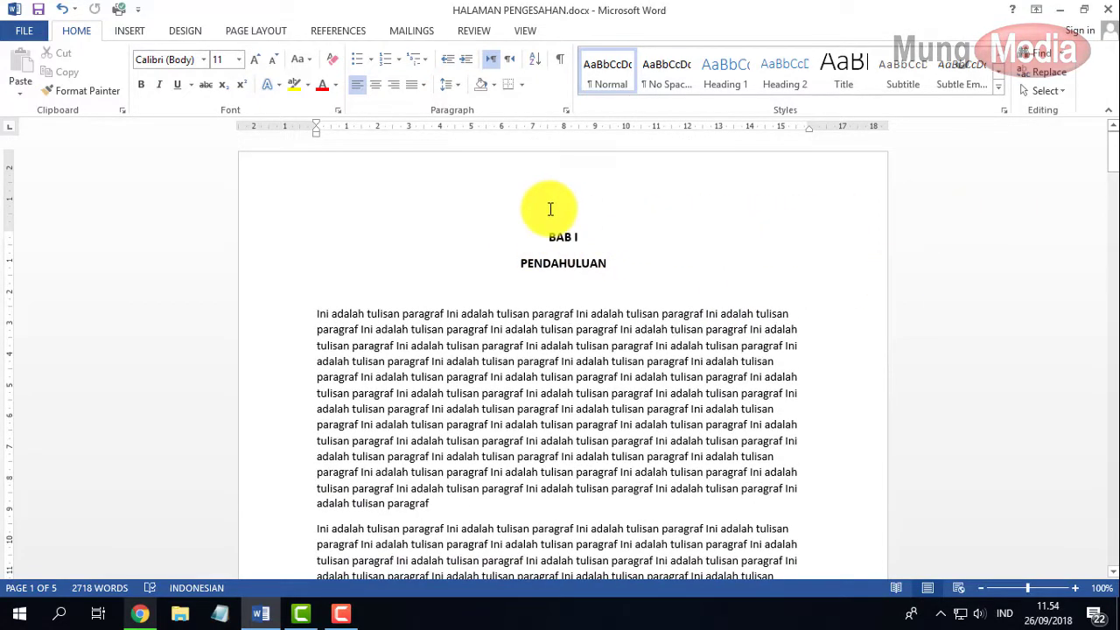
{"action": "scroll", "coordinate": [551, 209], "scroll_direction": "down", "scroll_amount": 2}
{"action": "scroll", "coordinate": [546, 213], "scroll_direction": "down", "scroll_amount": 3}
{"action": "scroll", "coordinate": [545, 213], "scroll_direction": "down", "scroll_amount": 4}
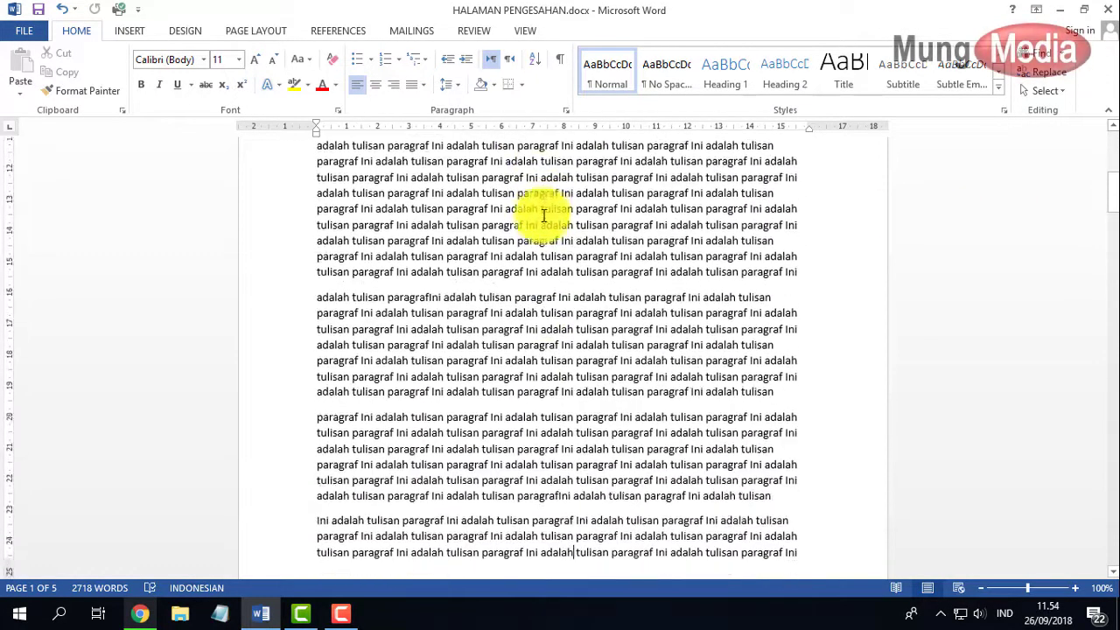
{"action": "scroll", "coordinate": [543, 219], "scroll_direction": "down", "scroll_amount": 3}
{"action": "scroll", "coordinate": [547, 266], "scroll_direction": "up", "scroll_amount": 12}
{"action": "scroll", "coordinate": [583, 375], "scroll_direction": "down", "scroll_amount": 5}
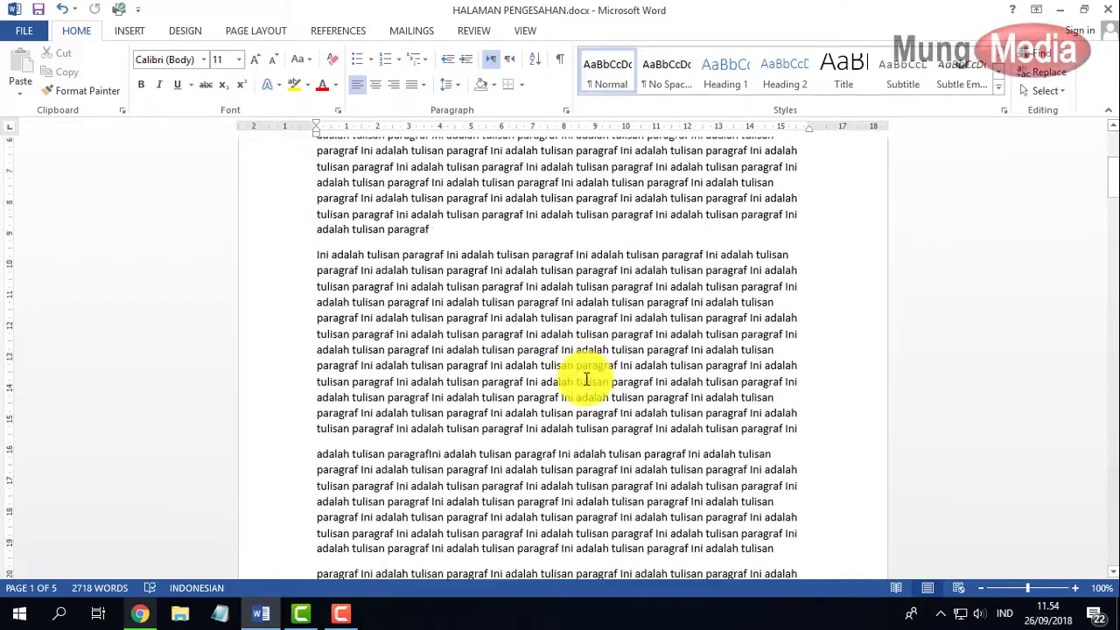
{"action": "scroll", "coordinate": [607, 440], "scroll_direction": "down", "scroll_amount": 5}
{"action": "scroll", "coordinate": [560, 370], "scroll_direction": "down", "scroll_amount": 3}
{"action": "scroll", "coordinate": [591, 376], "scroll_direction": "up", "scroll_amount": 9}
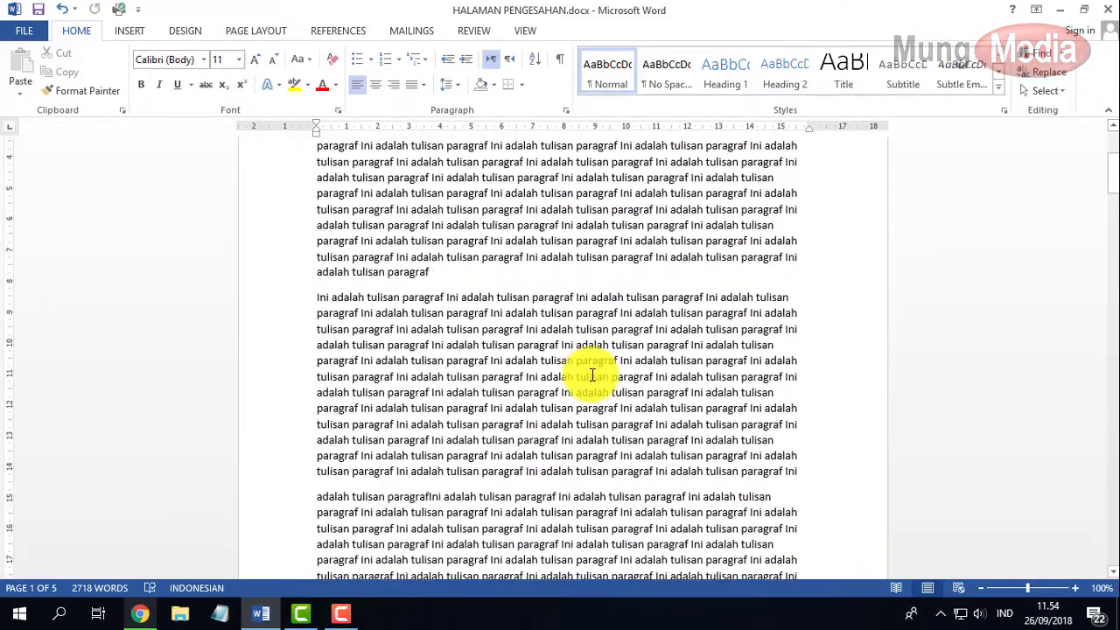
{"action": "scroll", "coordinate": [587, 375], "scroll_direction": "up", "scroll_amount": 4}
{"action": "left_click", "coordinate": [522, 306]}
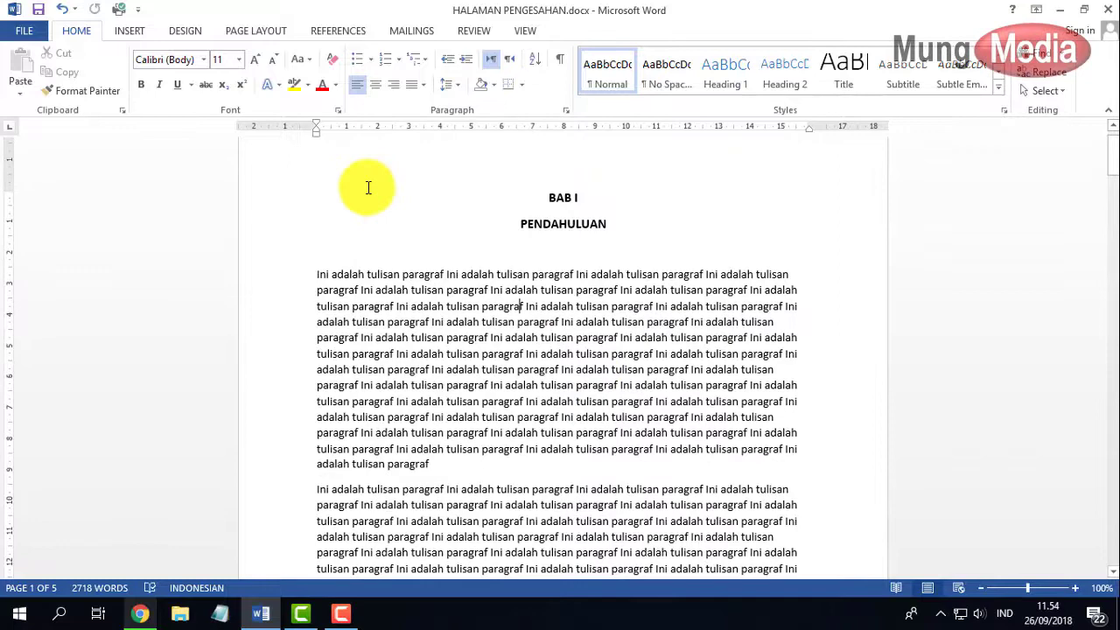
Add centred Plain Number 2 page numbers at the bottom of pages and close the footer
{"action": "left_click", "coordinate": [130, 33]}
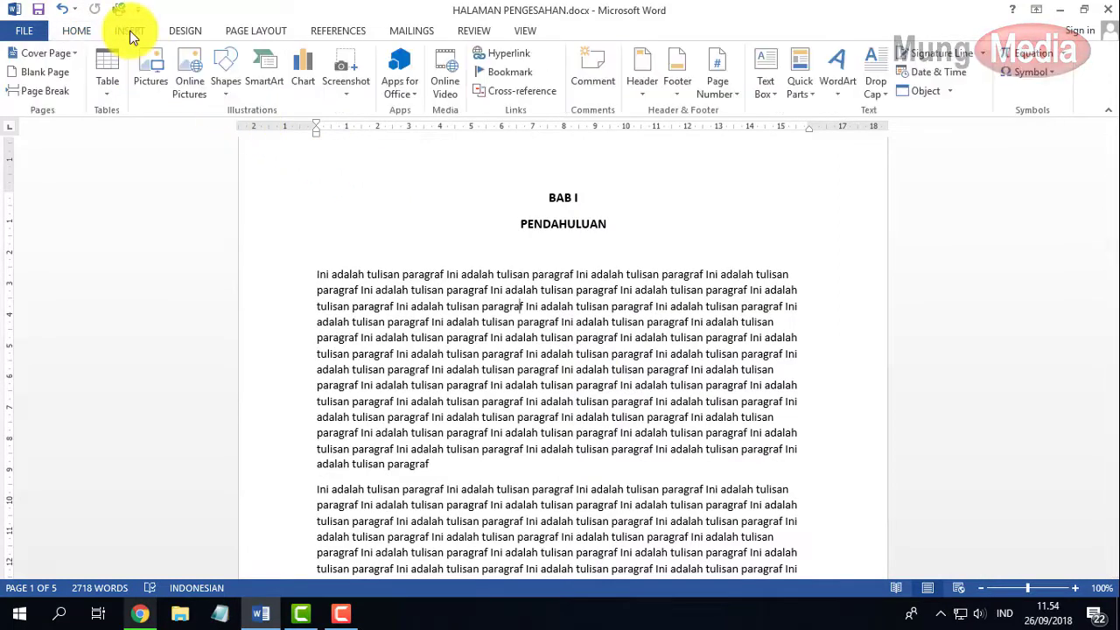
{"action": "left_click", "coordinate": [731, 101]}
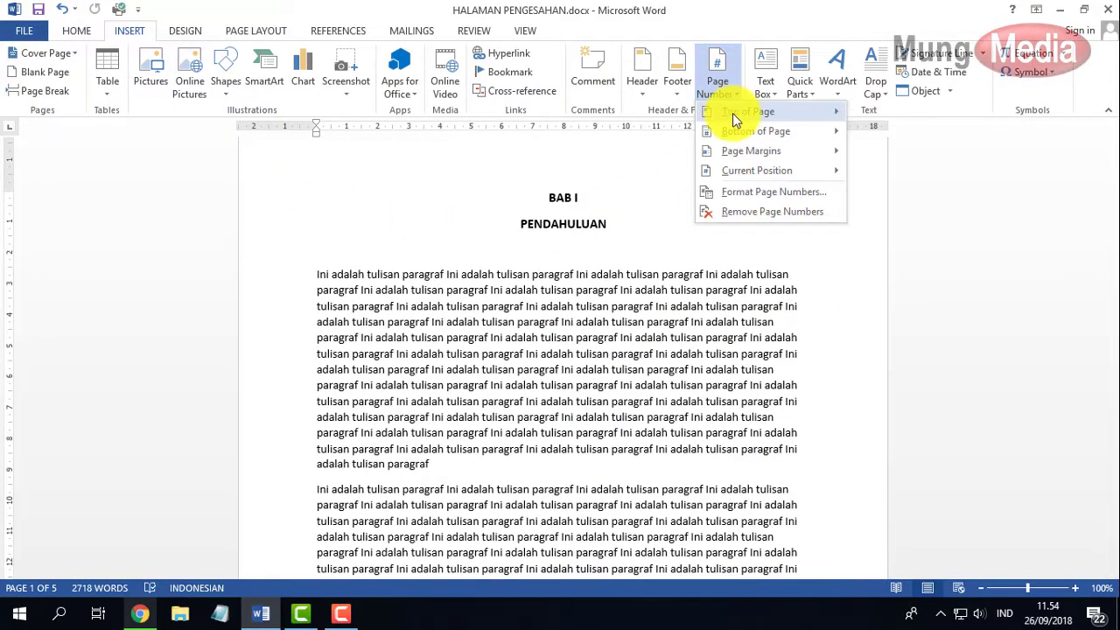
{"action": "mouse_move", "coordinate": [736, 129]}
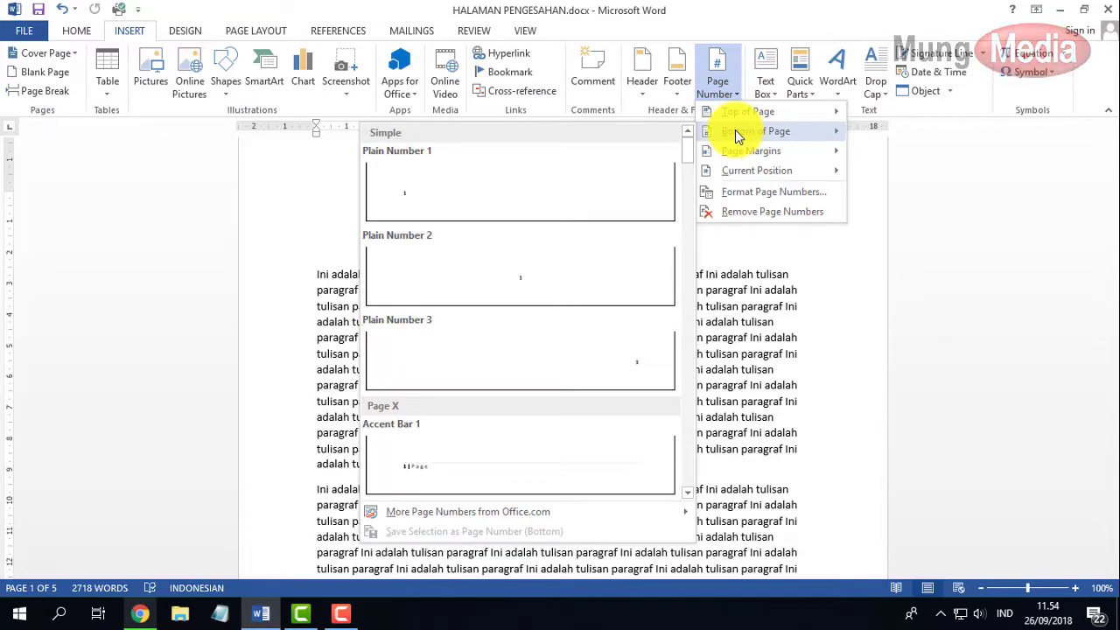
{"action": "left_click", "coordinate": [520, 280]}
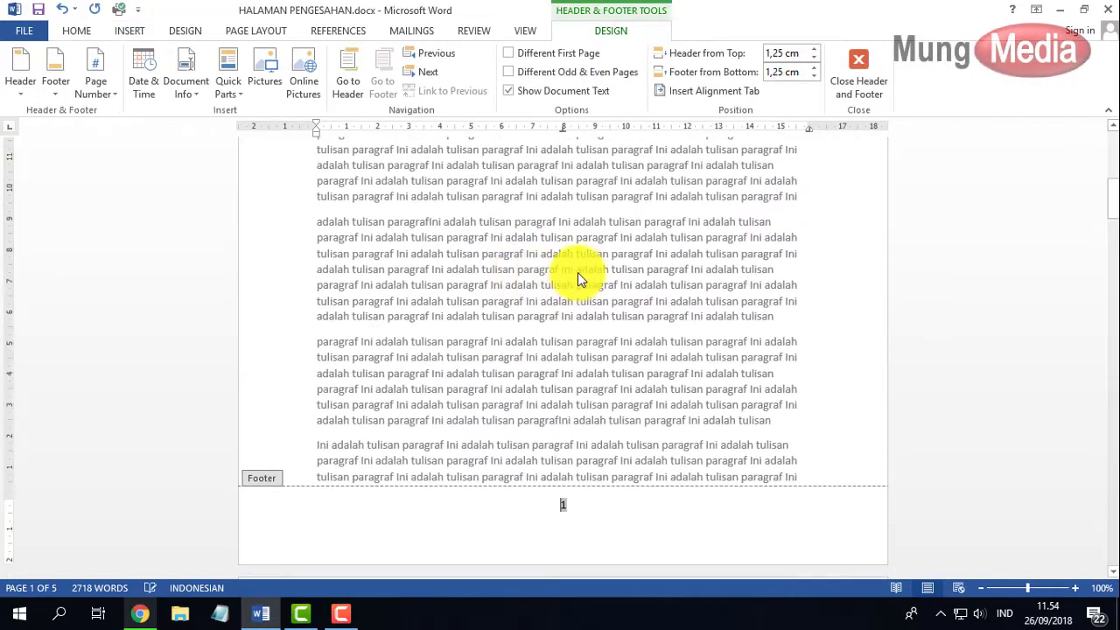
{"action": "scroll", "coordinate": [677, 290], "scroll_direction": "down", "scroll_amount": 2}
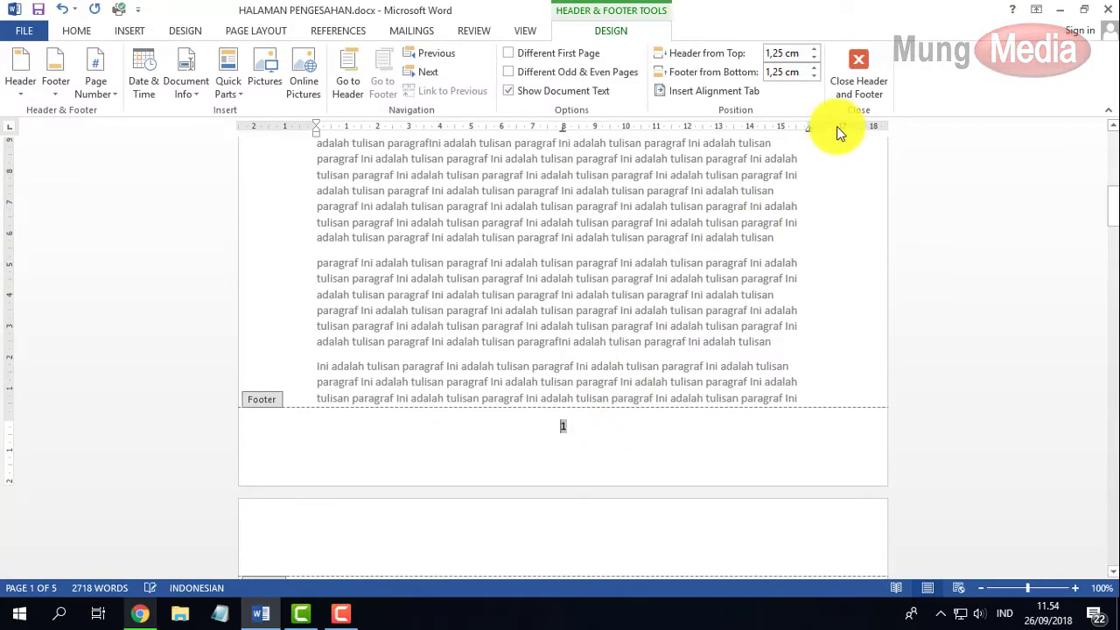
{"action": "left_click", "coordinate": [865, 90]}
{"action": "scroll", "coordinate": [657, 325], "scroll_direction": "up", "scroll_amount": 5}
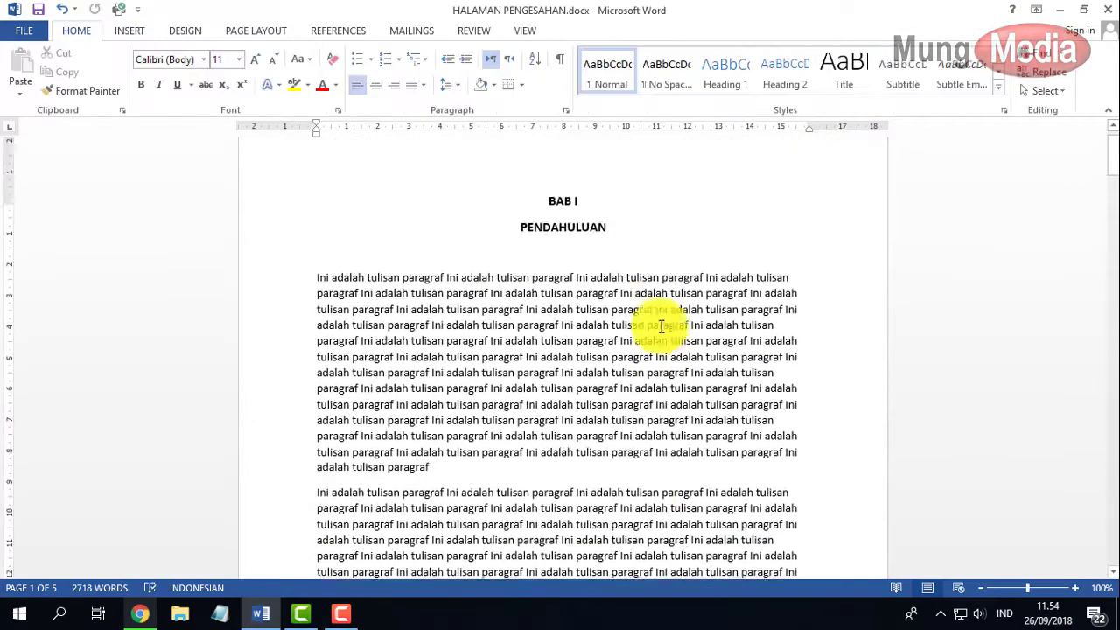
{"action": "scroll", "coordinate": [645, 292], "scroll_direction": "up", "scroll_amount": 1}
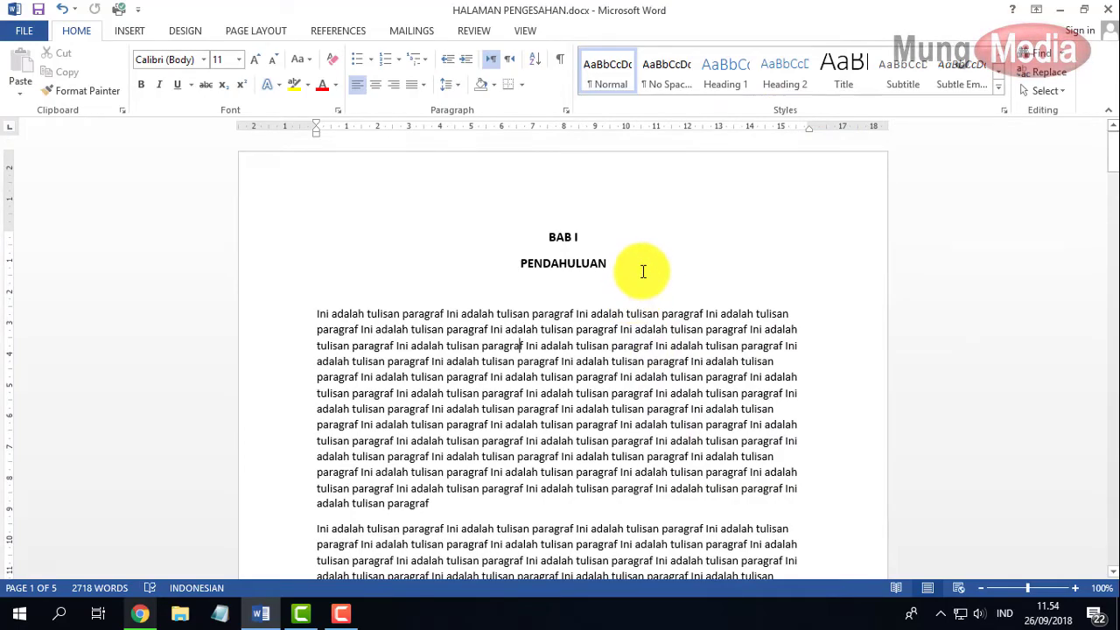
{"action": "scroll", "coordinate": [589, 259], "scroll_direction": "down", "scroll_amount": 5}
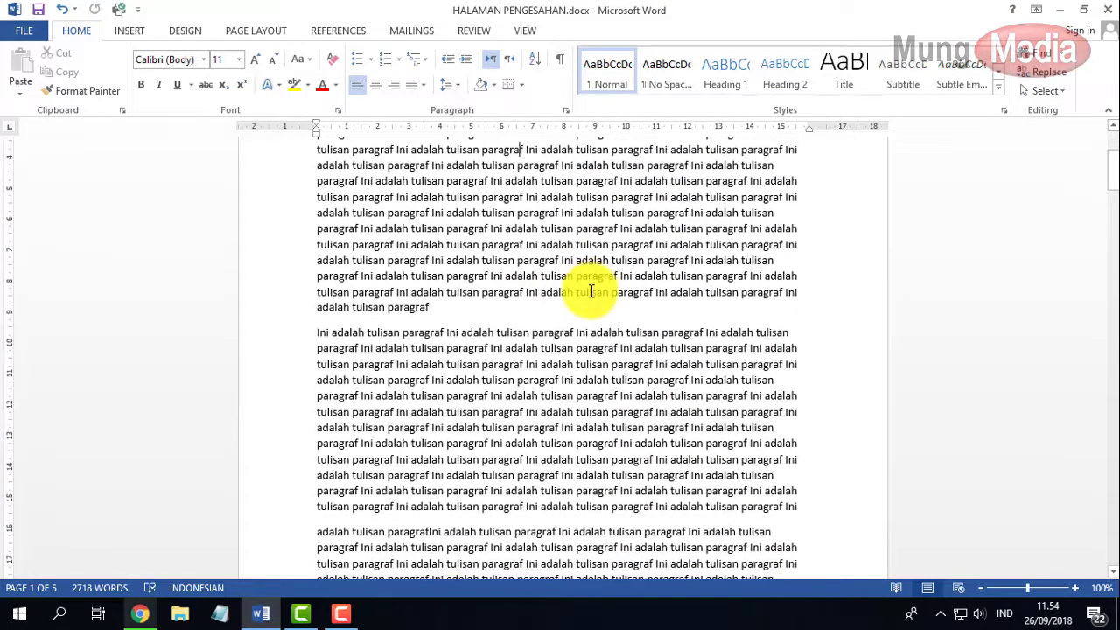
{"action": "scroll", "coordinate": [592, 292], "scroll_direction": "down", "scroll_amount": 5}
{"action": "scroll", "coordinate": [577, 377], "scroll_direction": "down", "scroll_amount": 4}
{"action": "scroll", "coordinate": [564, 433], "scroll_direction": "down", "scroll_amount": 3}
{"action": "scroll", "coordinate": [562, 422], "scroll_direction": "down", "scroll_amount": 4}
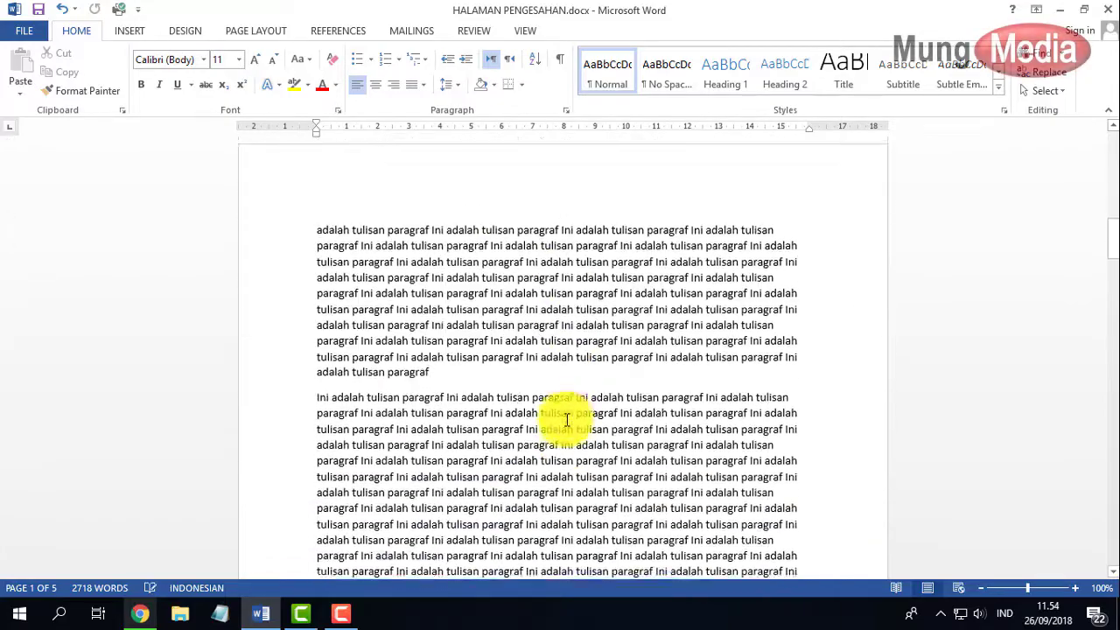
{"action": "scroll", "coordinate": [565, 420], "scroll_direction": "down", "scroll_amount": 5}
{"action": "scroll", "coordinate": [571, 424], "scroll_direction": "down", "scroll_amount": 4}
{"action": "scroll", "coordinate": [586, 429], "scroll_direction": "down", "scroll_amount": 1}
{"action": "scroll", "coordinate": [569, 462], "scroll_direction": "down", "scroll_amount": 2}
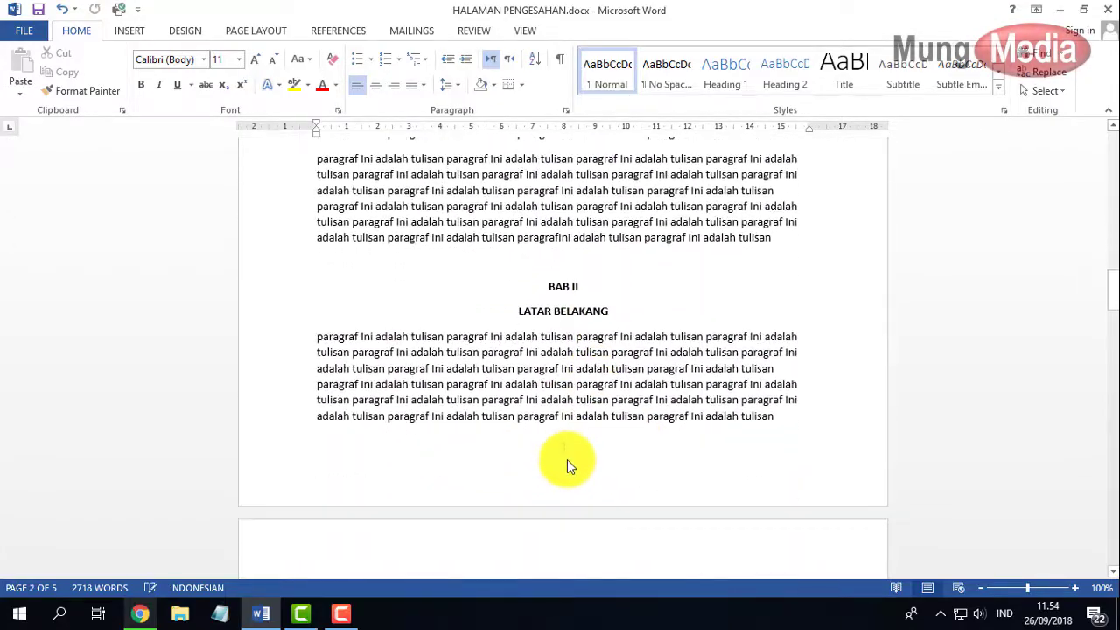
{"action": "scroll", "coordinate": [568, 457], "scroll_direction": "down", "scroll_amount": 1}
{"action": "scroll", "coordinate": [569, 452], "scroll_direction": "down", "scroll_amount": 6}
{"action": "scroll", "coordinate": [569, 464], "scroll_direction": "down", "scroll_amount": 6}
{"action": "scroll", "coordinate": [560, 480], "scroll_direction": "down", "scroll_amount": 6}
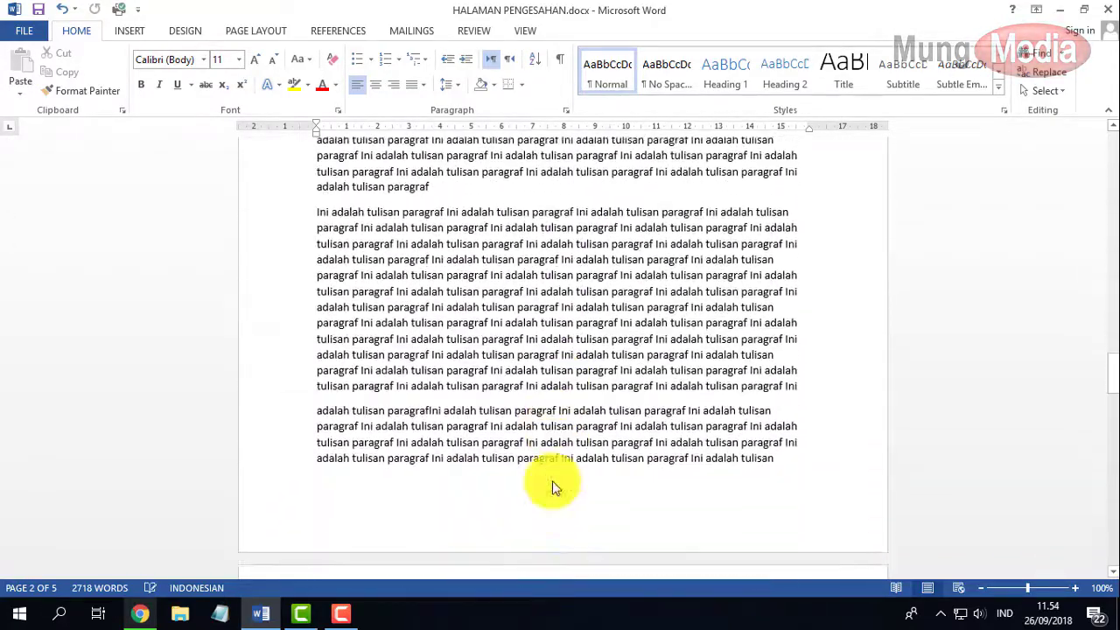
{"action": "scroll", "coordinate": [578, 438], "scroll_direction": "down", "scroll_amount": 2}
{"action": "left_click_drag", "start_coordinate": [1112, 357], "coordinate": [1109, 162]}
{"action": "scroll", "coordinate": [701, 334], "scroll_direction": "down", "scroll_amount": 3}
{"action": "scroll", "coordinate": [701, 334], "scroll_direction": "down", "scroll_amount": 4}
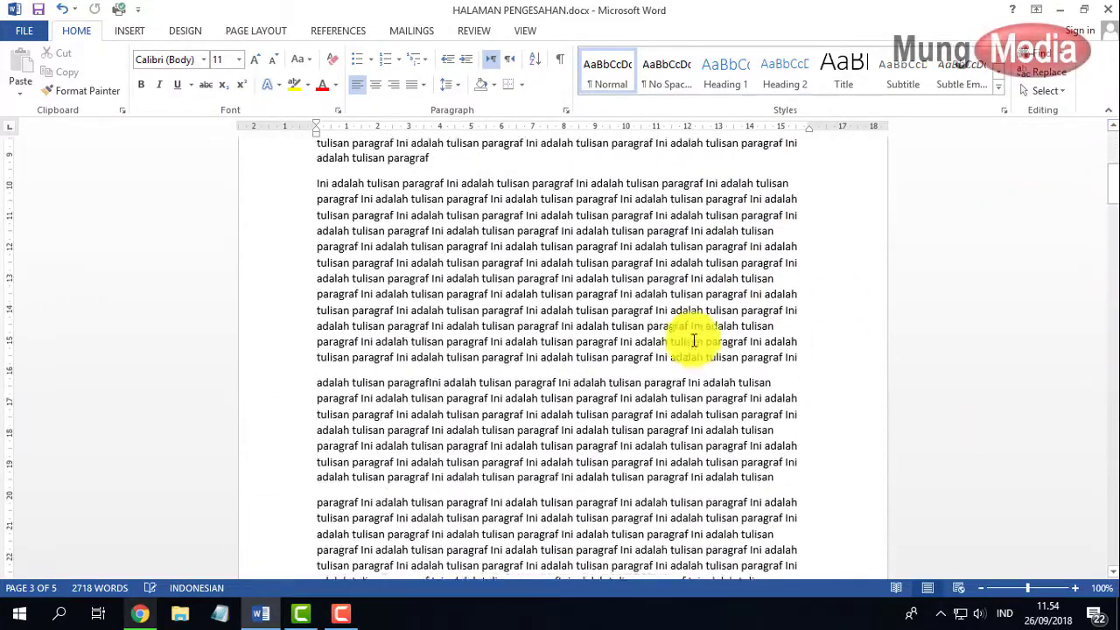
{"action": "scroll", "coordinate": [690, 338], "scroll_direction": "down", "scroll_amount": 3}
{"action": "scroll", "coordinate": [690, 338], "scroll_direction": "down", "scroll_amount": 1}
{"action": "scroll", "coordinate": [644, 418], "scroll_direction": "down", "scroll_amount": 2}
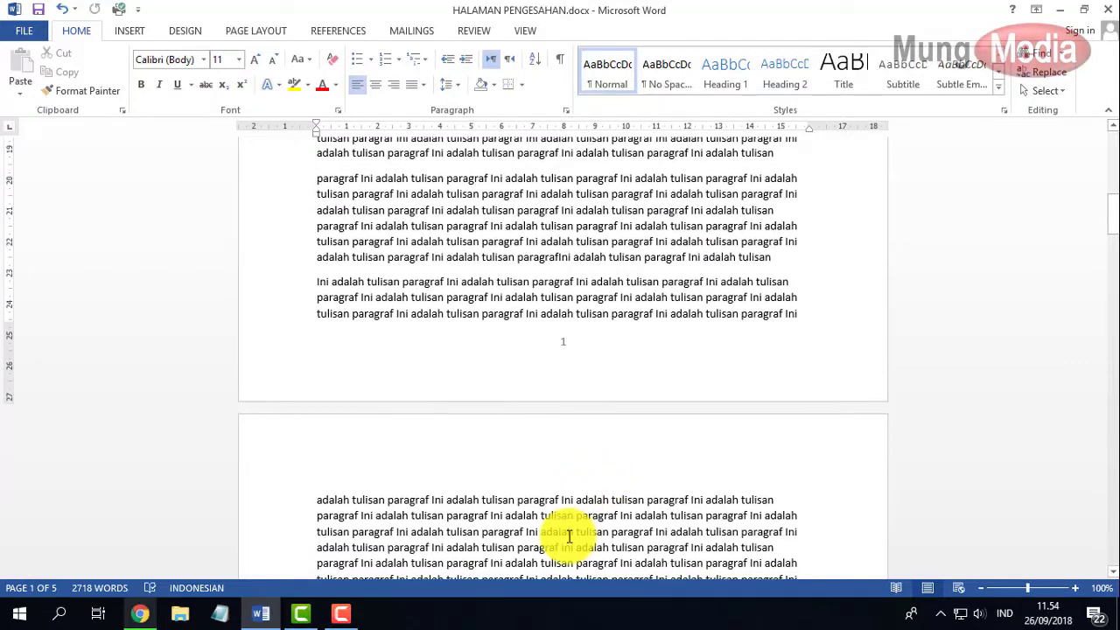
{"action": "scroll", "coordinate": [568, 505], "scroll_direction": "down", "scroll_amount": 2}
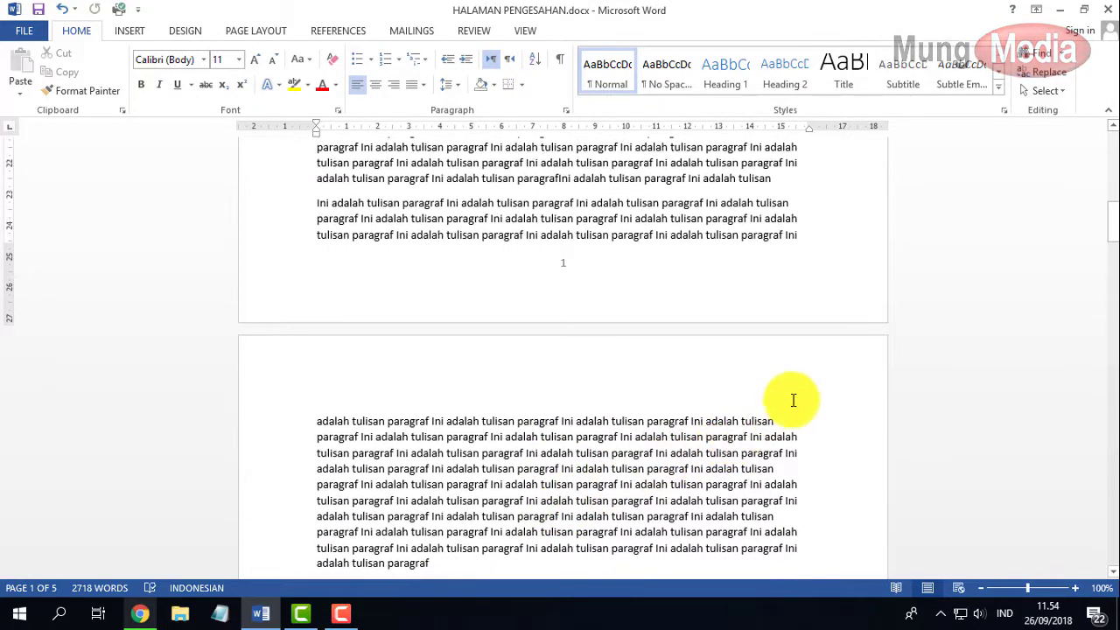
{"action": "scroll", "coordinate": [657, 410], "scroll_direction": "down", "scroll_amount": 1}
{"action": "scroll", "coordinate": [656, 409], "scroll_direction": "down", "scroll_amount": 2}
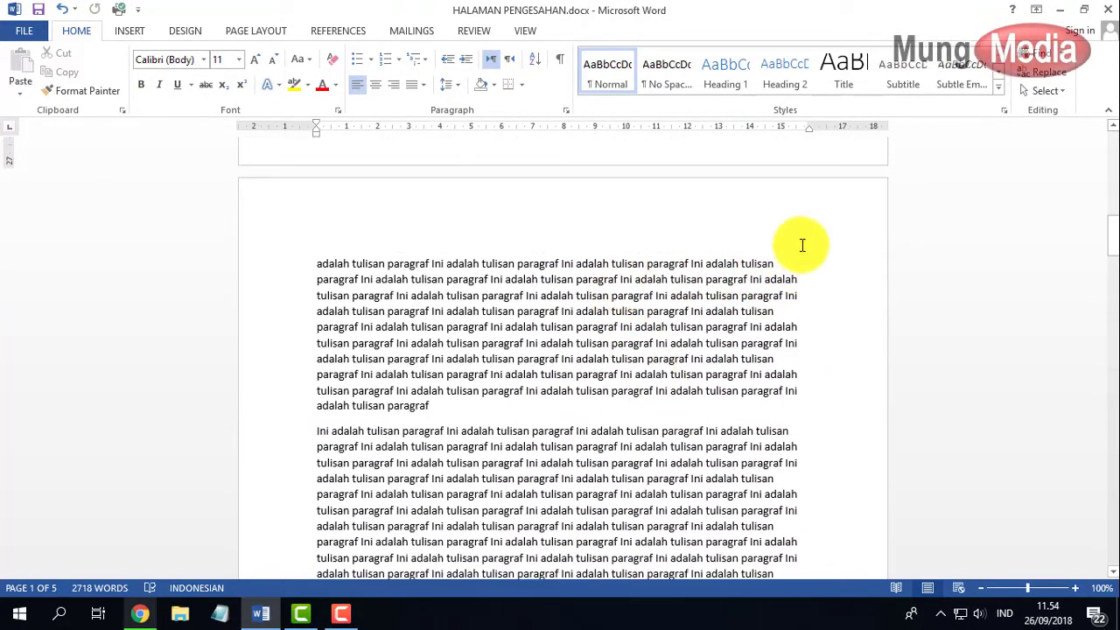
{"action": "scroll", "coordinate": [779, 271], "scroll_direction": "up", "scroll_amount": 4}
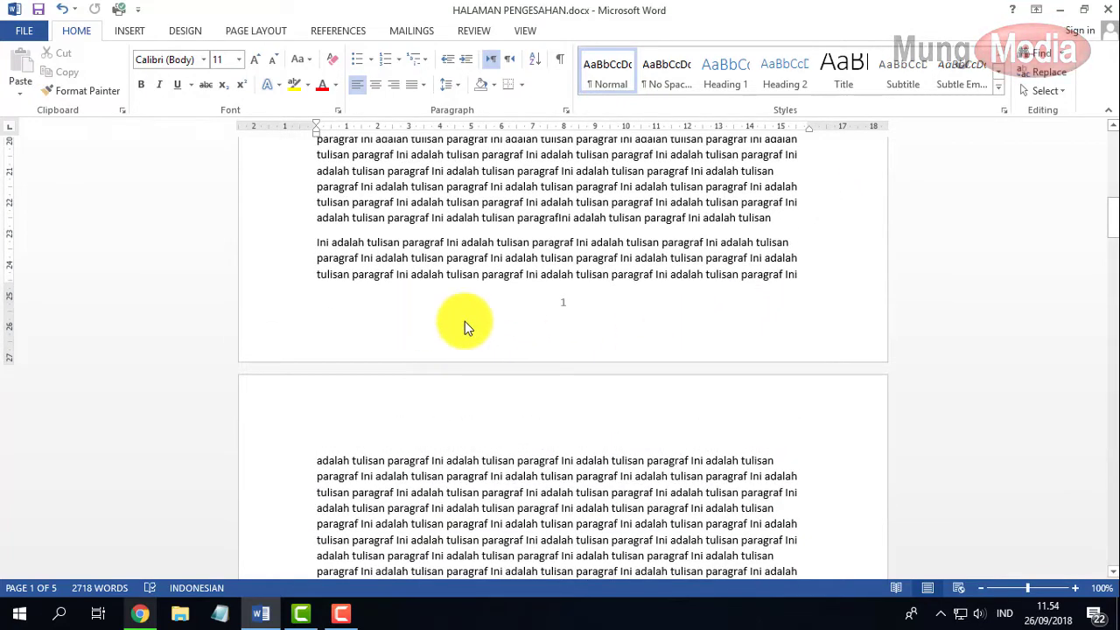
{"action": "left_click", "coordinate": [806, 274]}
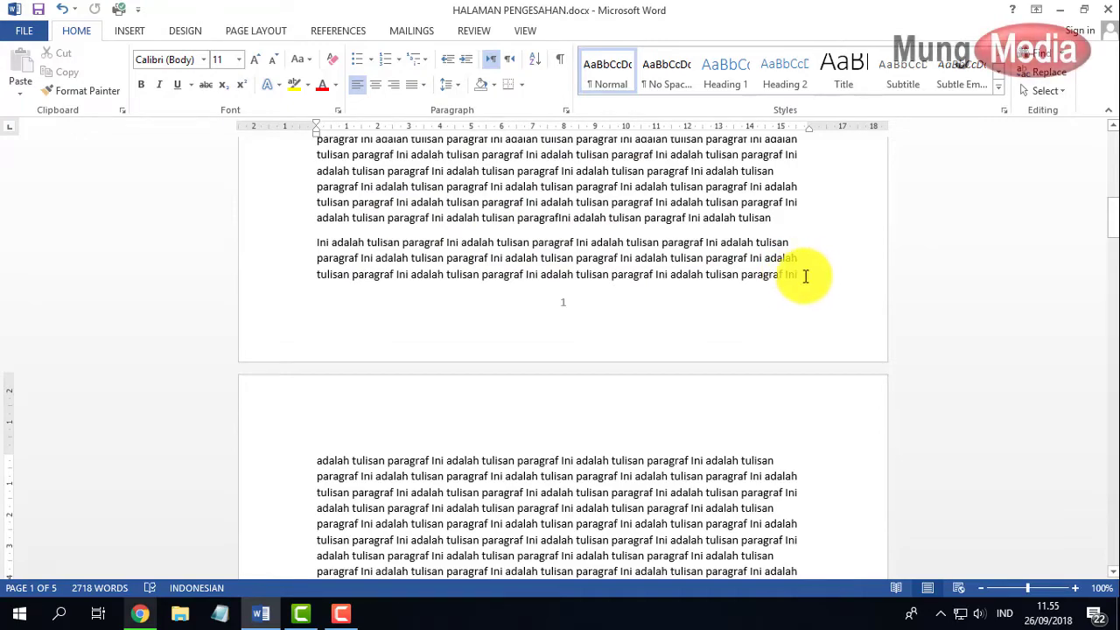
{"action": "scroll", "coordinate": [796, 277], "scroll_direction": "up", "scroll_amount": 2}
{"action": "scroll", "coordinate": [793, 315], "scroll_direction": "down", "scroll_amount": 1}
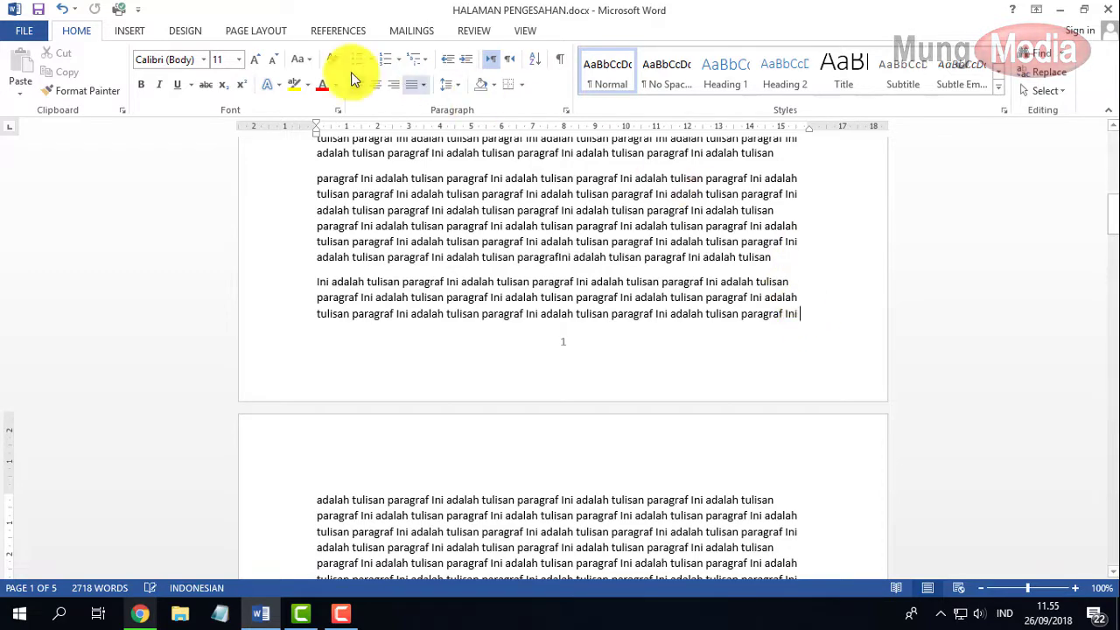
Insert a Next Page section break after page 1's last paragraph
{"action": "left_click", "coordinate": [254, 32]}
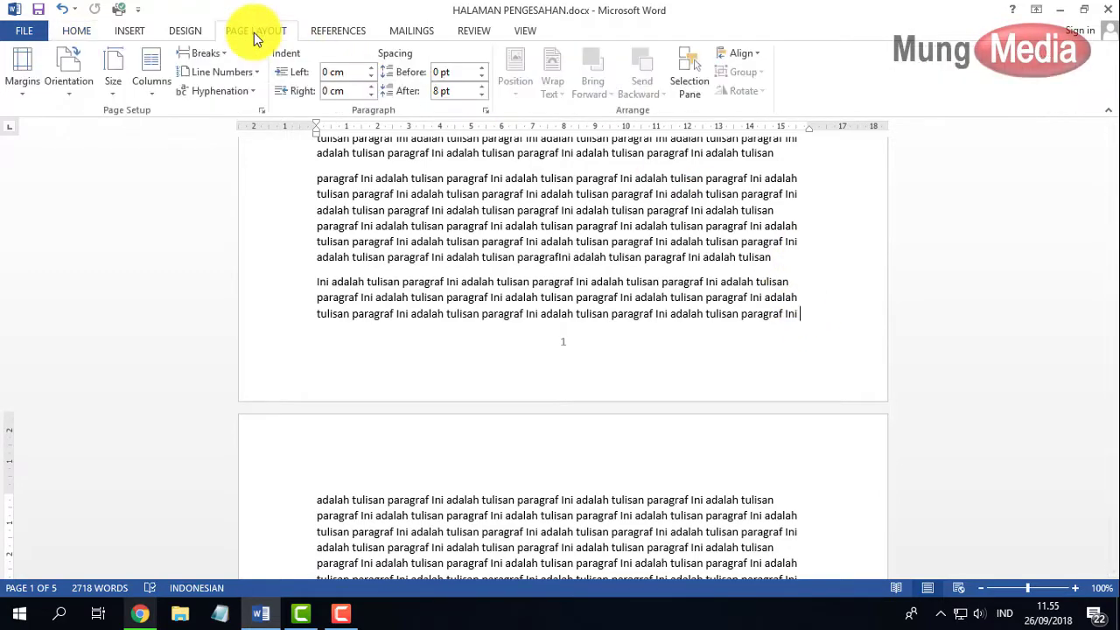
{"action": "left_click", "coordinate": [211, 53]}
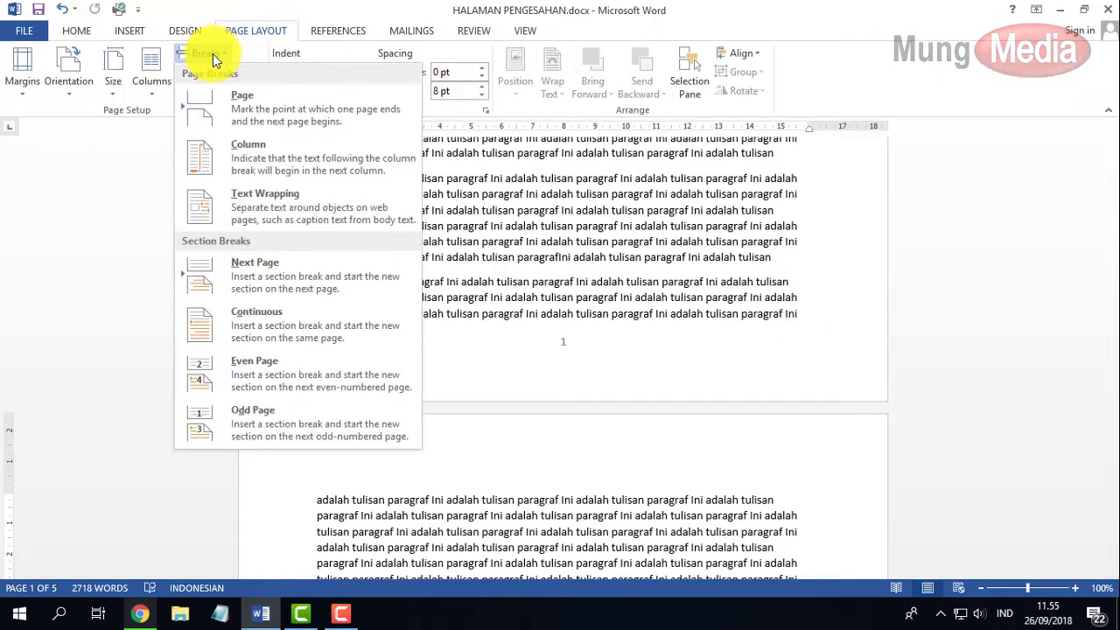
{"action": "left_click", "coordinate": [291, 275]}
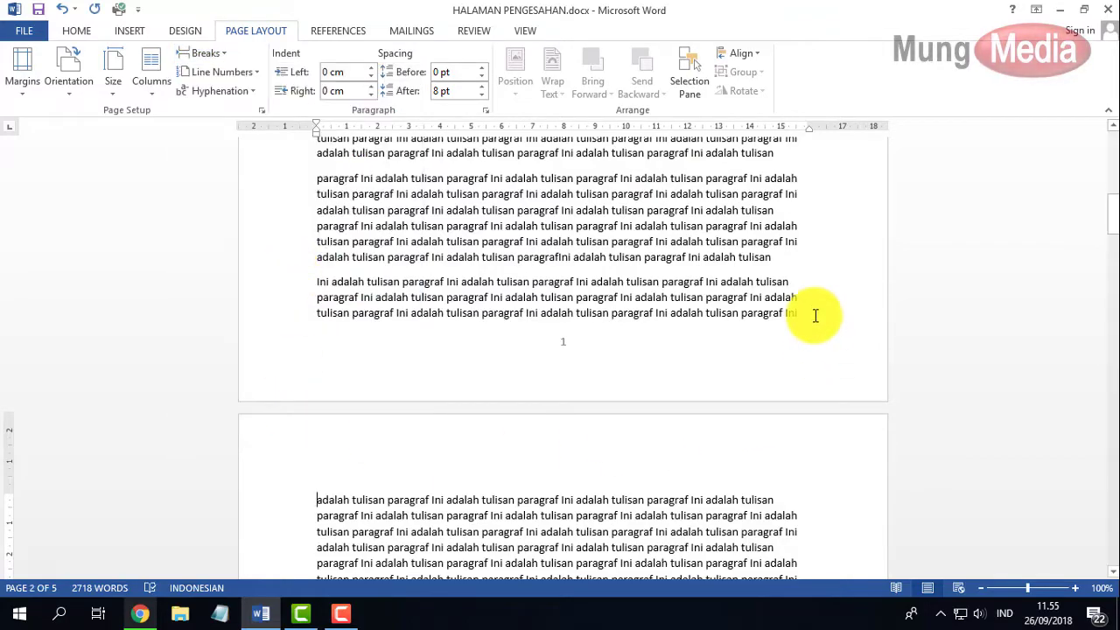
{"action": "scroll", "coordinate": [526, 430], "scroll_direction": "down", "scroll_amount": 1}
{"action": "scroll", "coordinate": [545, 358], "scroll_direction": "down", "scroll_amount": 2}
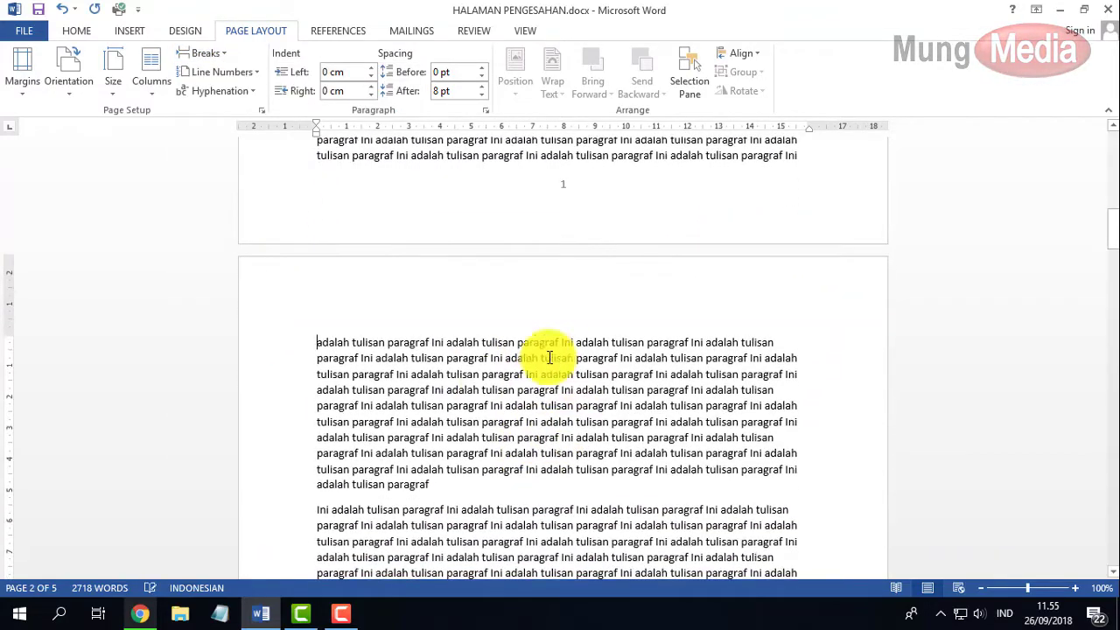
{"action": "scroll", "coordinate": [517, 379], "scroll_direction": "down", "scroll_amount": 3}
{"action": "scroll", "coordinate": [587, 387], "scroll_direction": "down", "scroll_amount": 2}
{"action": "scroll", "coordinate": [593, 376], "scroll_direction": "down", "scroll_amount": 2}
{"action": "scroll", "coordinate": [603, 388], "scroll_direction": "down", "scroll_amount": 3}
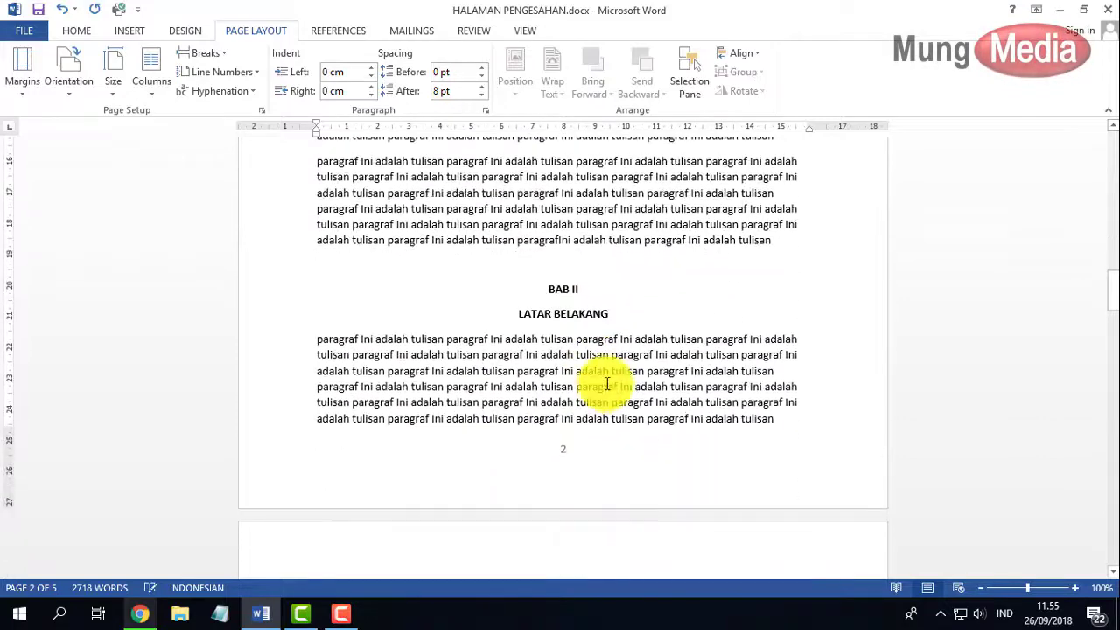
Turn on Different First Page for section 2 so BAB II's first page has no footer number
{"action": "double_click", "coordinate": [582, 448]}
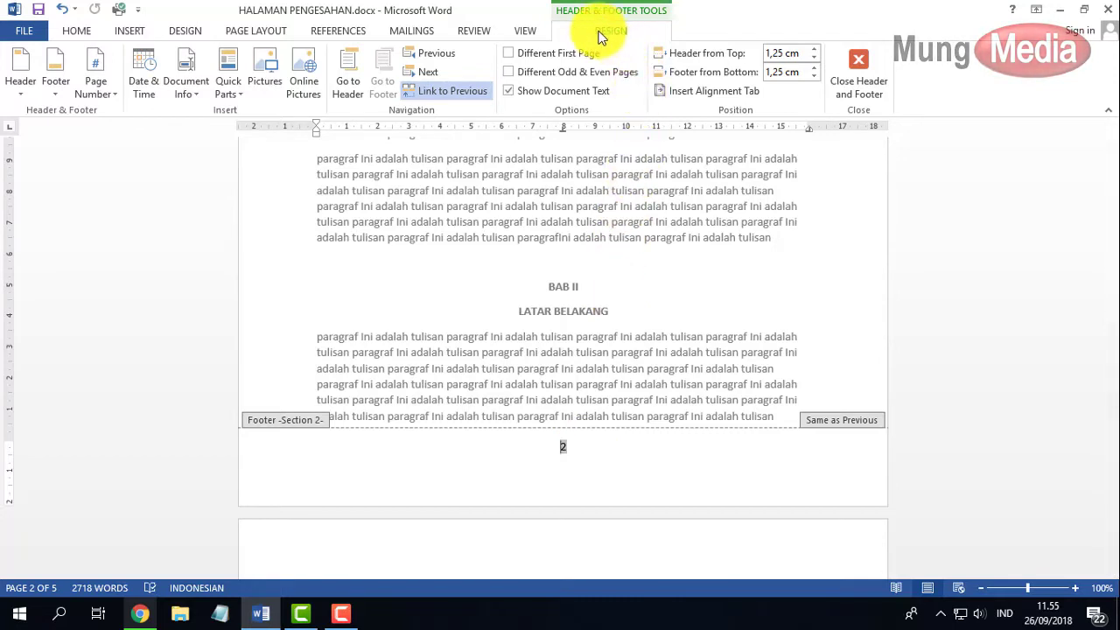
{"action": "left_click", "coordinate": [539, 51]}
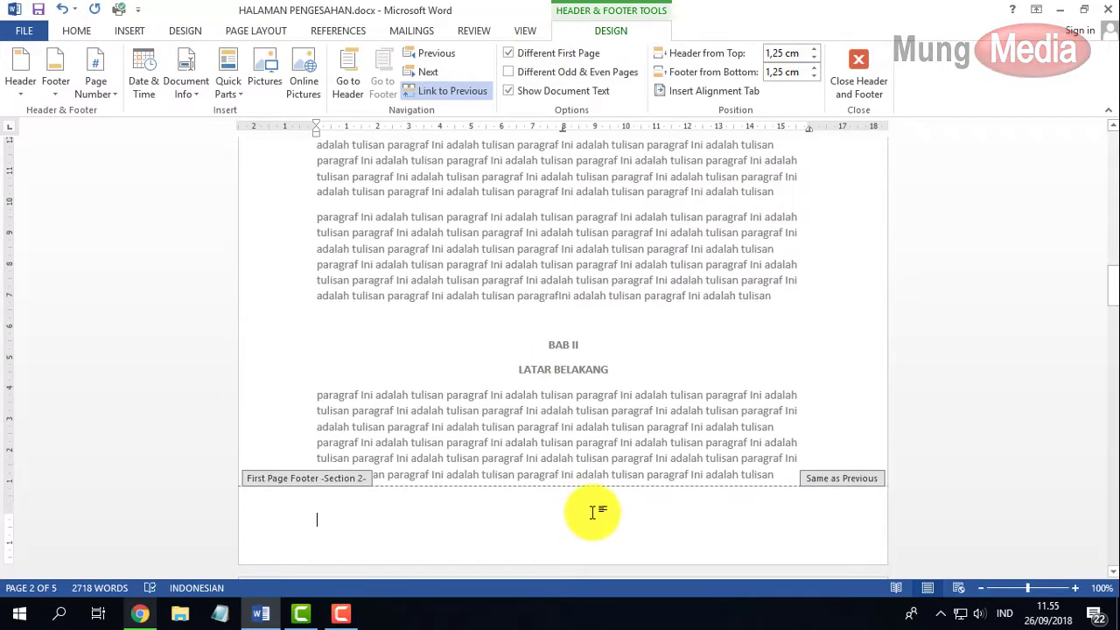
{"action": "scroll", "coordinate": [770, 385], "scroll_direction": "up", "scroll_amount": 3}
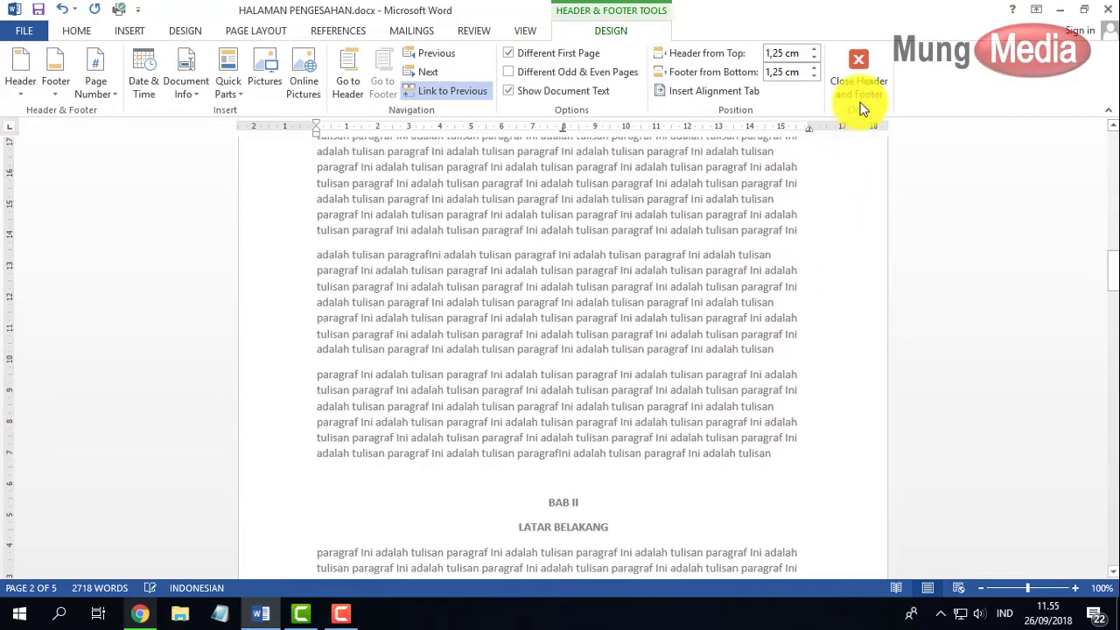
{"action": "left_click", "coordinate": [862, 81]}
Add a Plain Number 3 page number at the top right of page 2
{"action": "scroll", "coordinate": [720, 315], "scroll_direction": "up", "scroll_amount": 5}
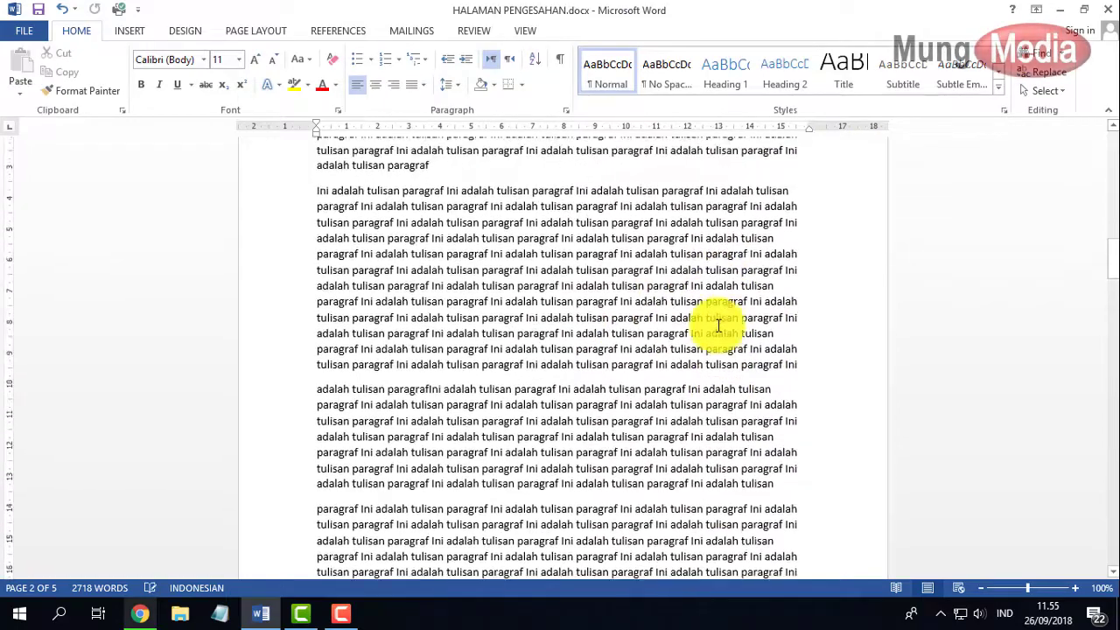
{"action": "scroll", "coordinate": [642, 418], "scroll_direction": "up", "scroll_amount": 3}
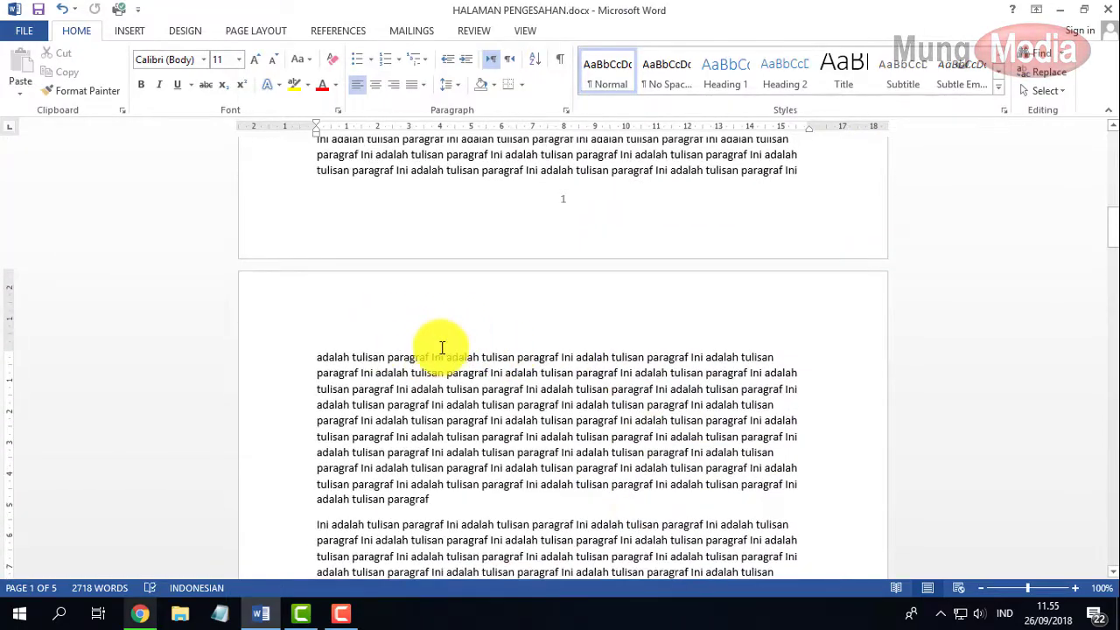
{"action": "left_click", "coordinate": [361, 358]}
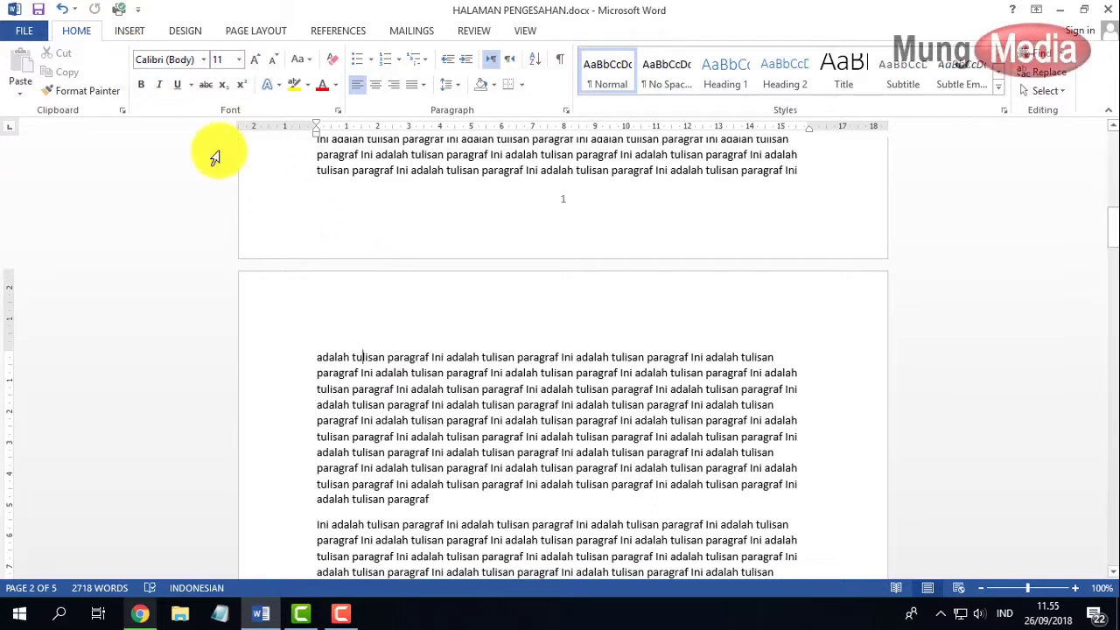
{"action": "left_click", "coordinate": [128, 31]}
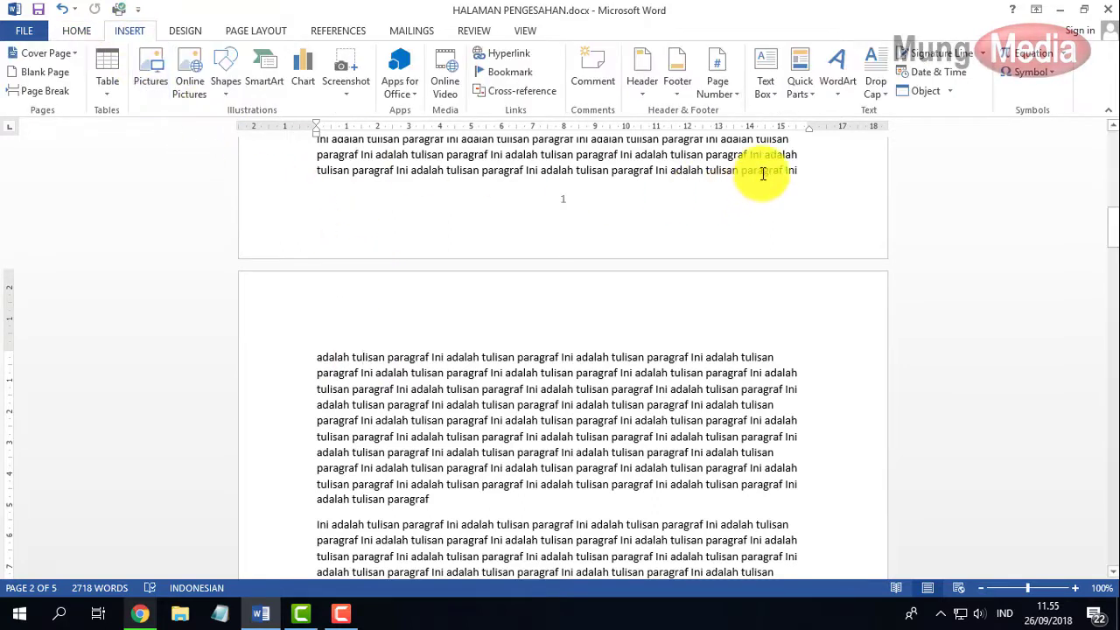
{"action": "left_click", "coordinate": [729, 94]}
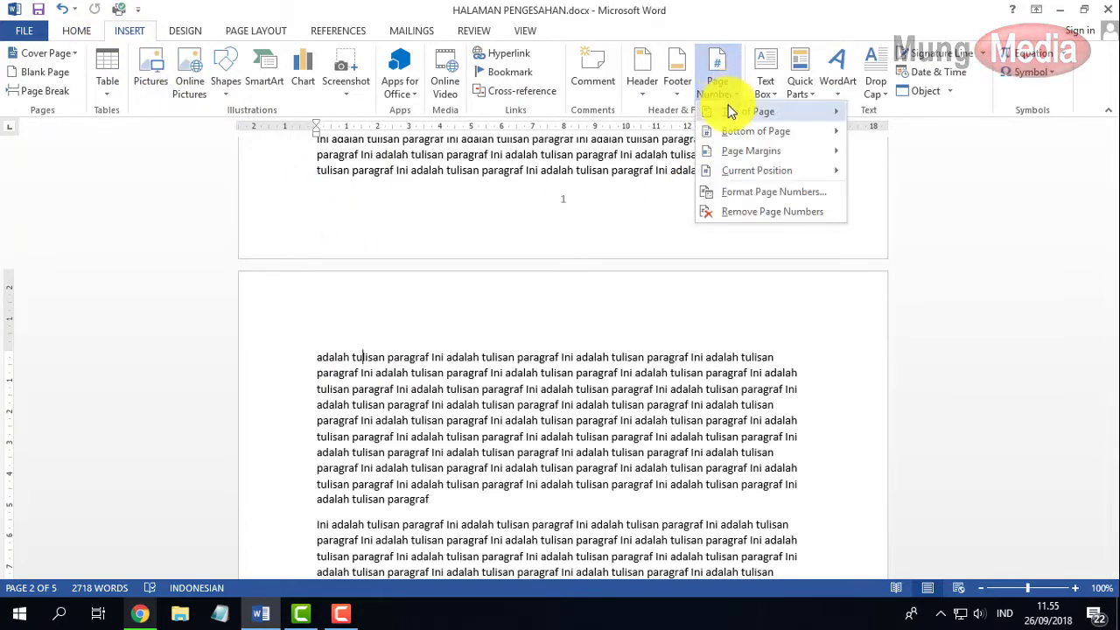
{"action": "mouse_move", "coordinate": [731, 112]}
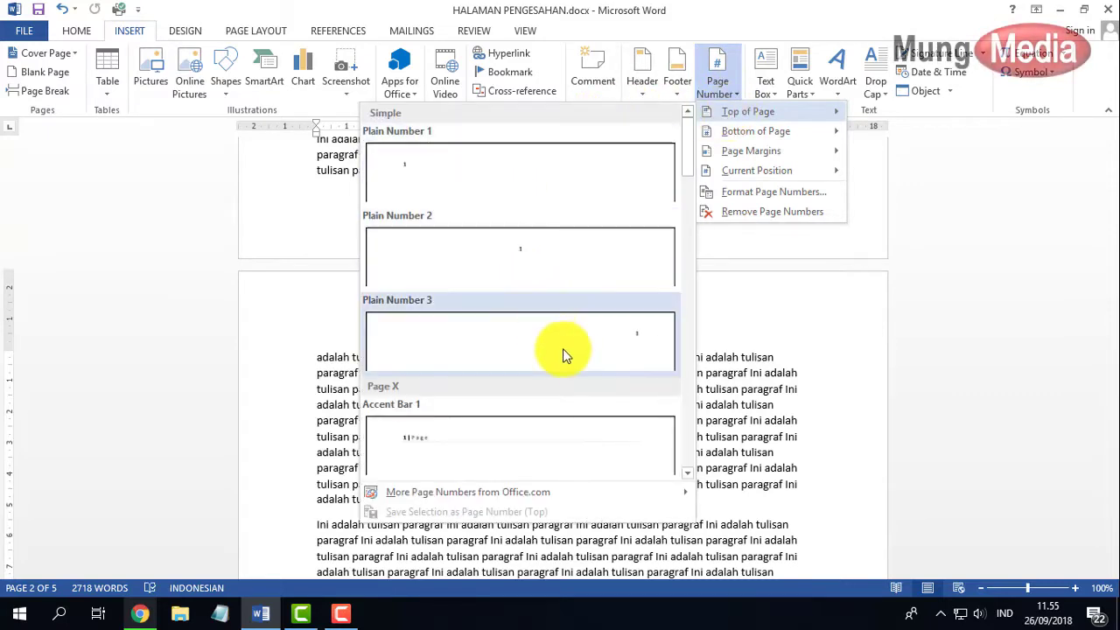
{"action": "left_click", "coordinate": [563, 350]}
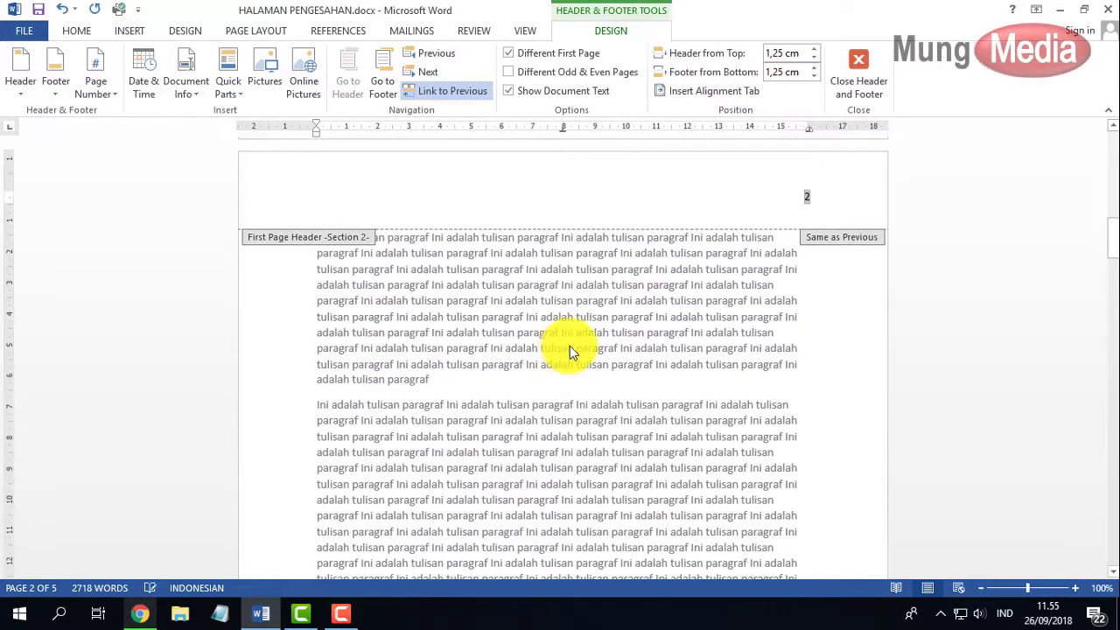
{"action": "scroll", "coordinate": [636, 333], "scroll_direction": "up", "scroll_amount": 3}
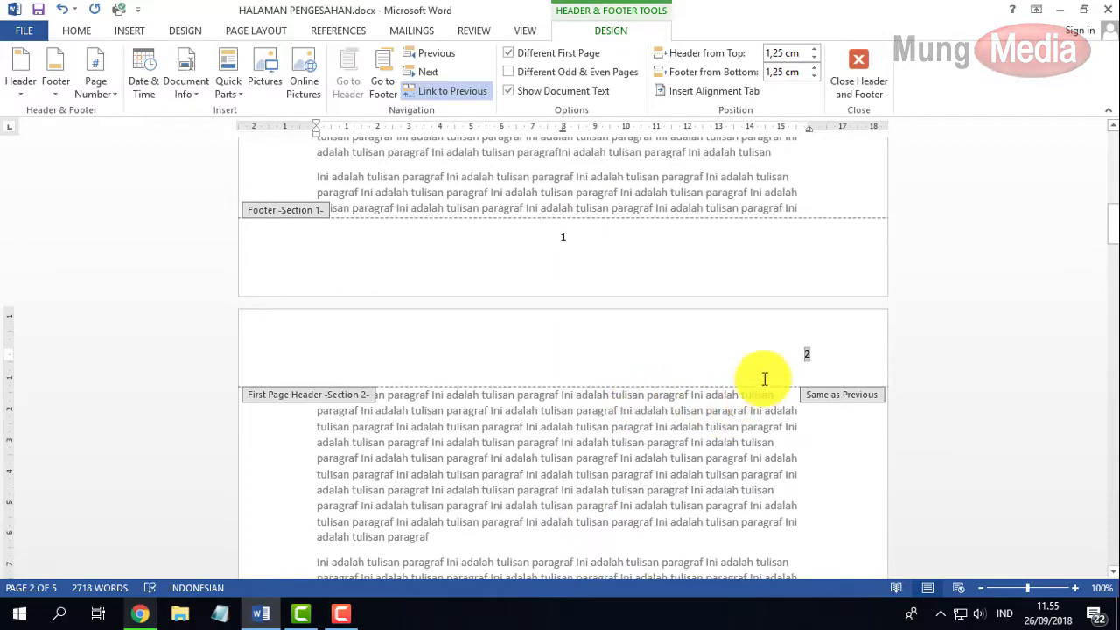
{"action": "left_click", "coordinate": [858, 65]}
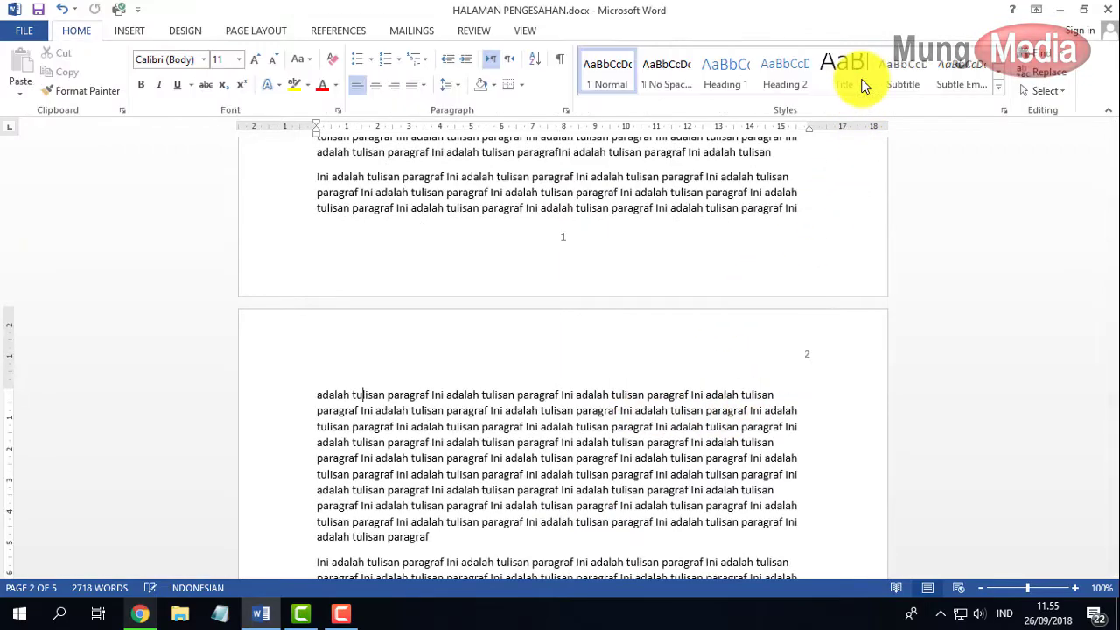
{"action": "scroll", "coordinate": [687, 429], "scroll_direction": "up", "scroll_amount": 1}
{"action": "scroll", "coordinate": [685, 427], "scroll_direction": "up", "scroll_amount": 6}
{"action": "scroll", "coordinate": [681, 407], "scroll_direction": "up", "scroll_amount": 5}
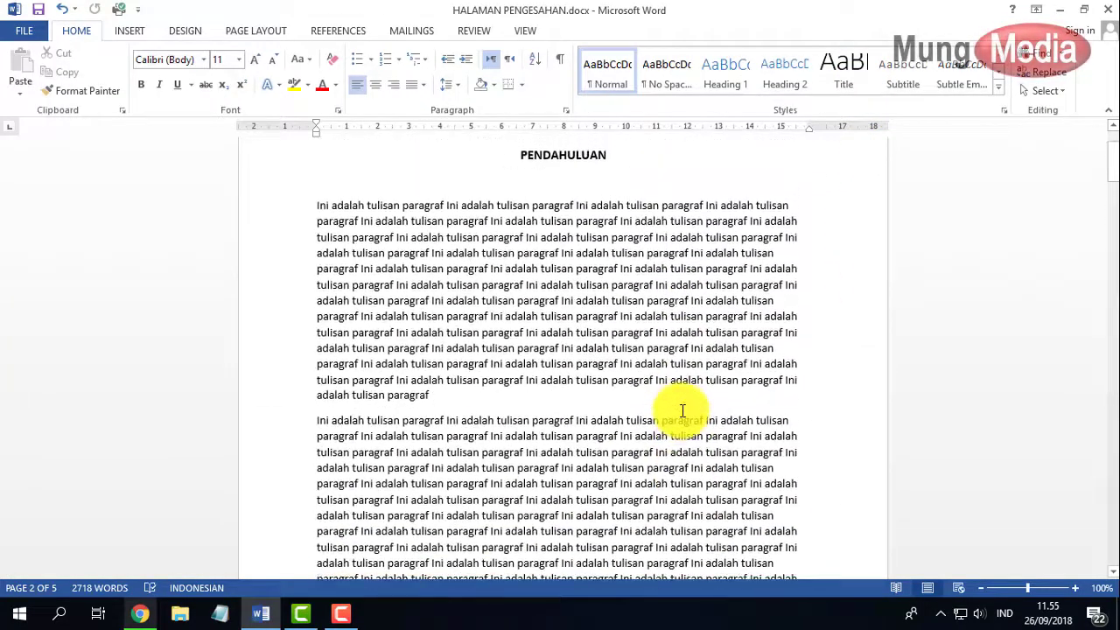
{"action": "scroll", "coordinate": [681, 412], "scroll_direction": "down", "scroll_amount": 3, "text": "ctrl"}
{"action": "scroll", "coordinate": [681, 411], "scroll_direction": "down", "scroll_amount": 1, "text": "ctrl"}
{"action": "scroll", "coordinate": [645, 370], "scroll_direction": "up", "scroll_amount": 1}
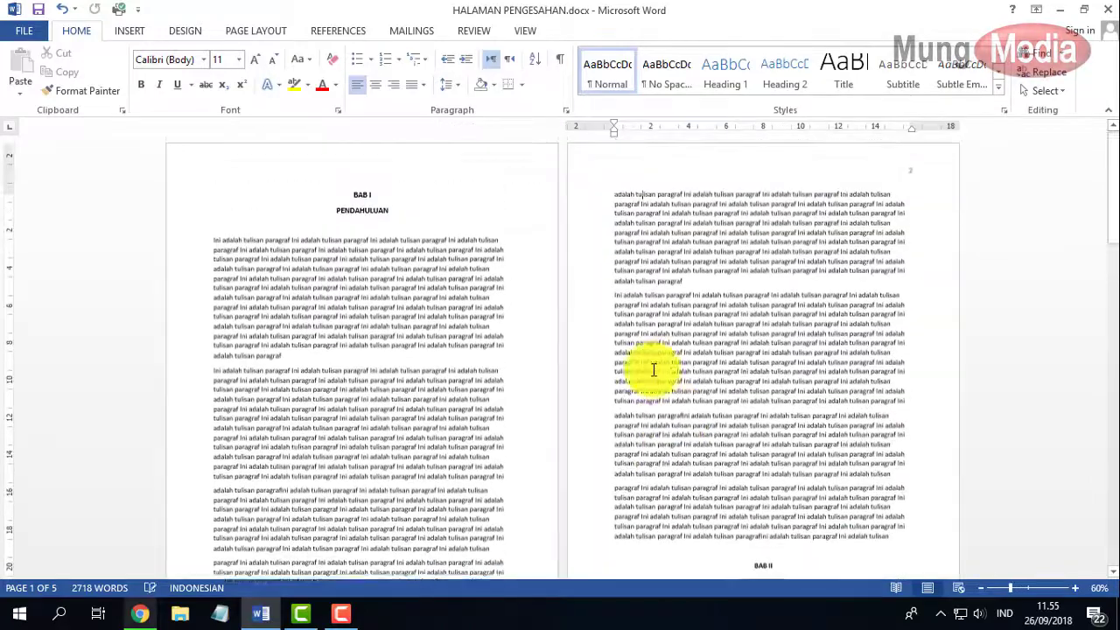
{"action": "scroll", "coordinate": [448, 231], "scroll_direction": "down", "scroll_amount": 1}
{"action": "scroll", "coordinate": [445, 228], "scroll_direction": "down", "scroll_amount": 2}
{"action": "scroll", "coordinate": [440, 270], "scroll_direction": "down", "scroll_amount": 1}
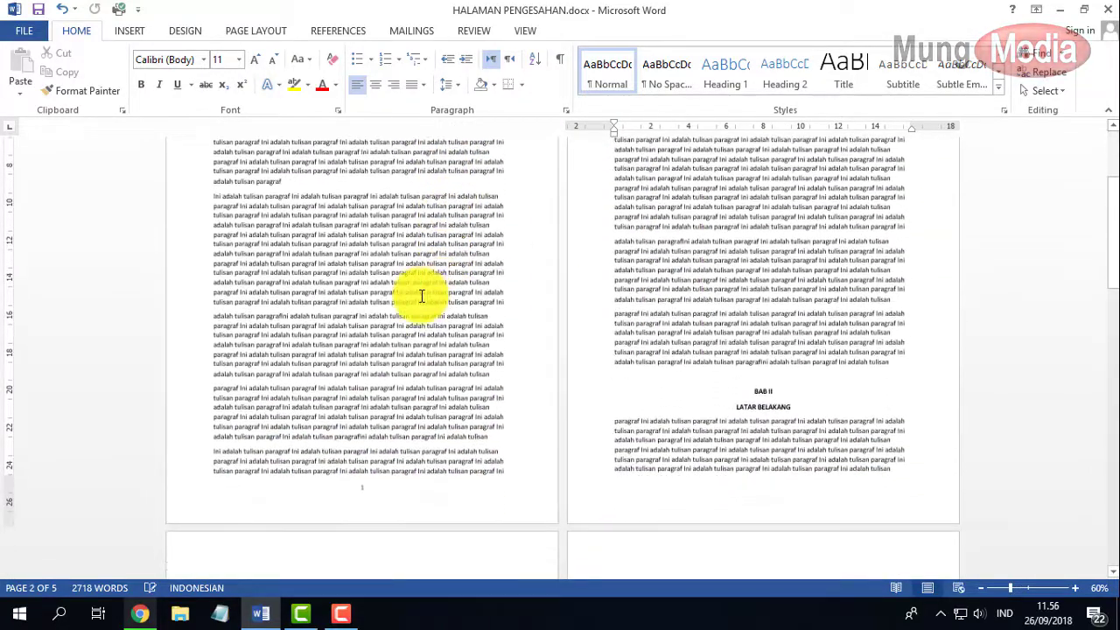
{"action": "scroll", "coordinate": [415, 294], "scroll_direction": "down", "scroll_amount": 3}
{"action": "scroll", "coordinate": [671, 468], "scroll_direction": "up", "scroll_amount": 3}
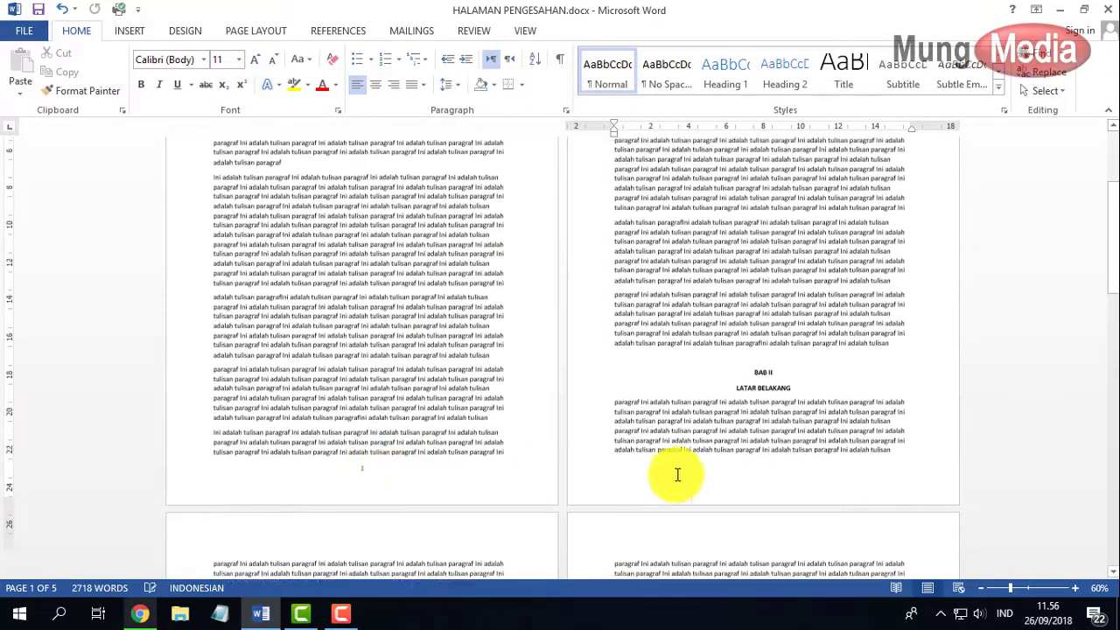
{"action": "scroll", "coordinate": [750, 432], "scroll_direction": "up", "scroll_amount": 3}
{"action": "scroll", "coordinate": [748, 421], "scroll_direction": "up", "scroll_amount": 3}
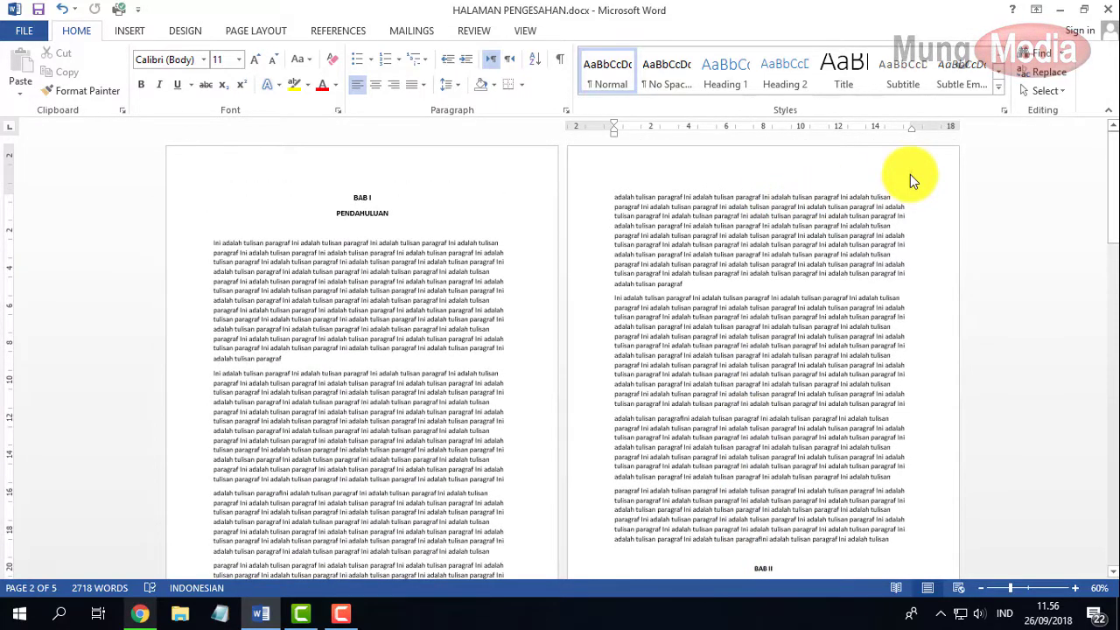
{"action": "scroll", "coordinate": [795, 432], "scroll_direction": "down", "scroll_amount": 3}
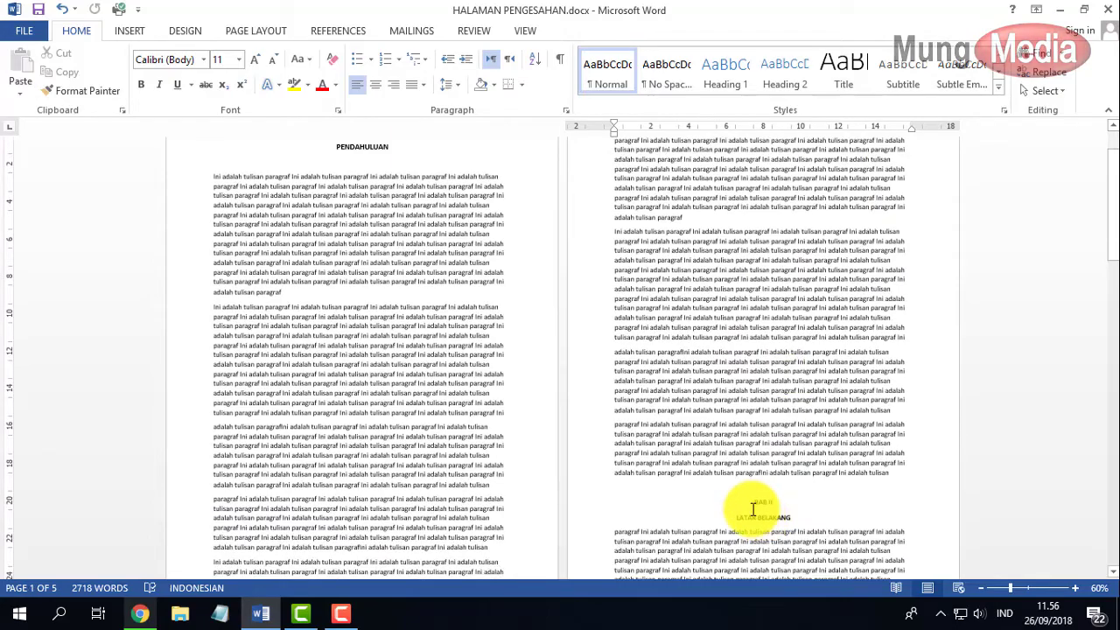
{"action": "scroll", "coordinate": [814, 413], "scroll_direction": "down", "scroll_amount": 4}
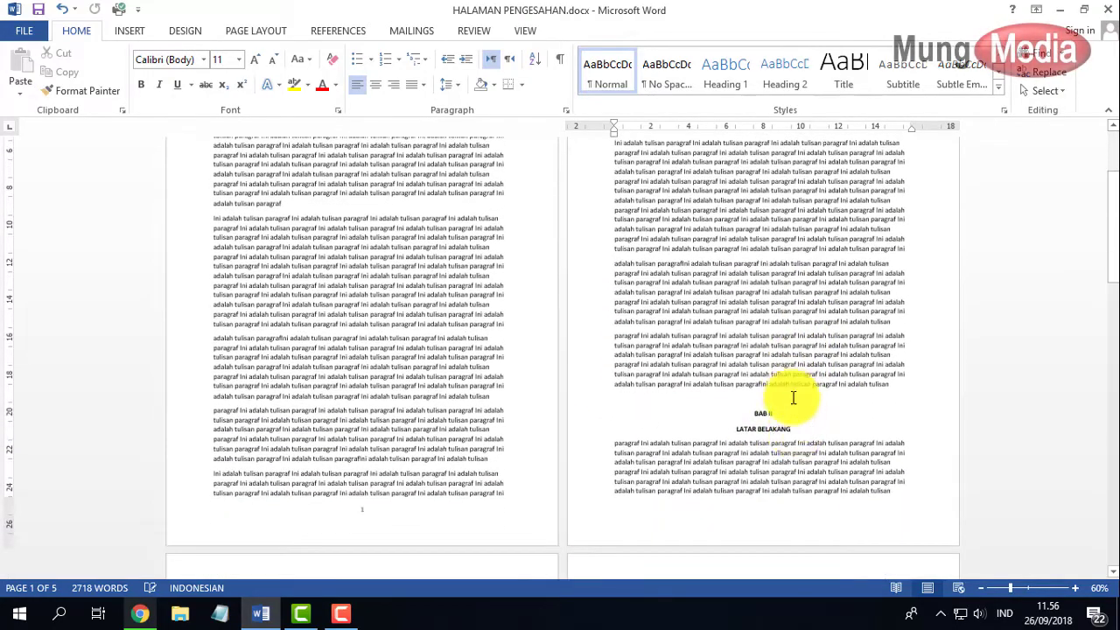
{"action": "scroll", "coordinate": [792, 379], "scroll_direction": "up", "scroll_amount": 5, "text": "ctrl"}
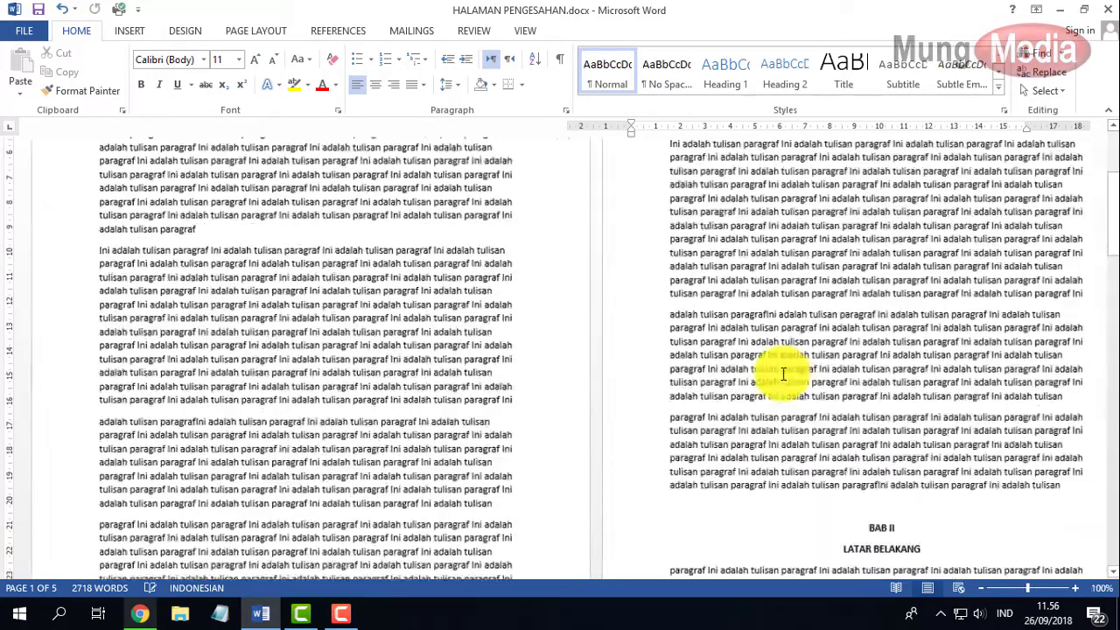
{"action": "scroll", "coordinate": [775, 370], "scroll_direction": "down", "scroll_amount": 4}
{"action": "scroll", "coordinate": [605, 315], "scroll_direction": "down", "scroll_amount": 2}
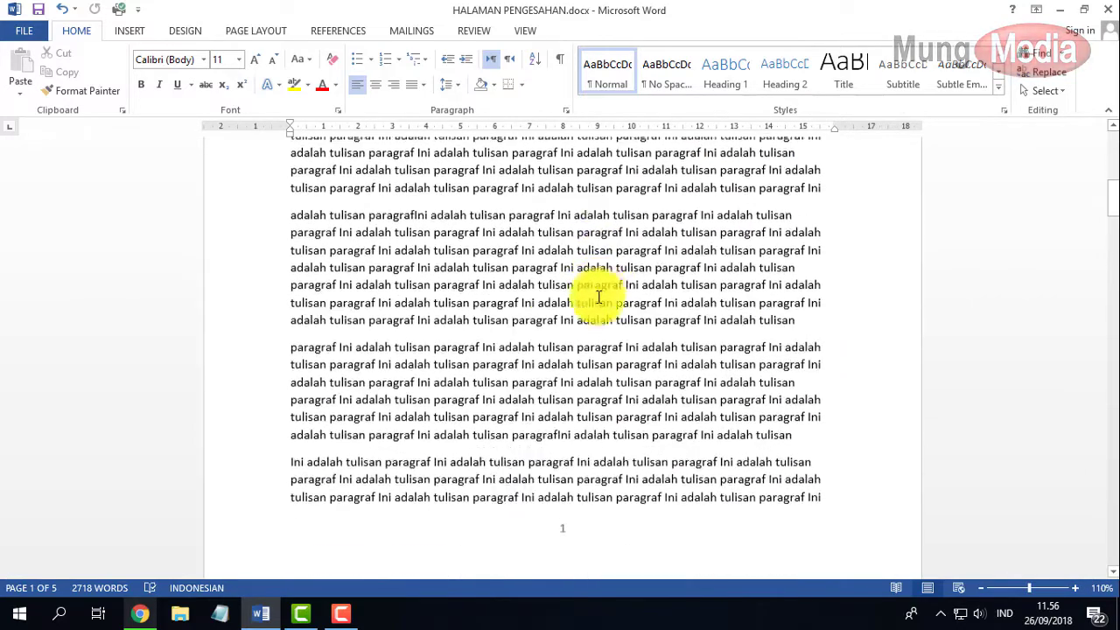
{"action": "scroll", "coordinate": [566, 277], "scroll_direction": "down", "scroll_amount": 3}
{"action": "scroll", "coordinate": [569, 272], "scroll_direction": "down", "scroll_amount": 5}
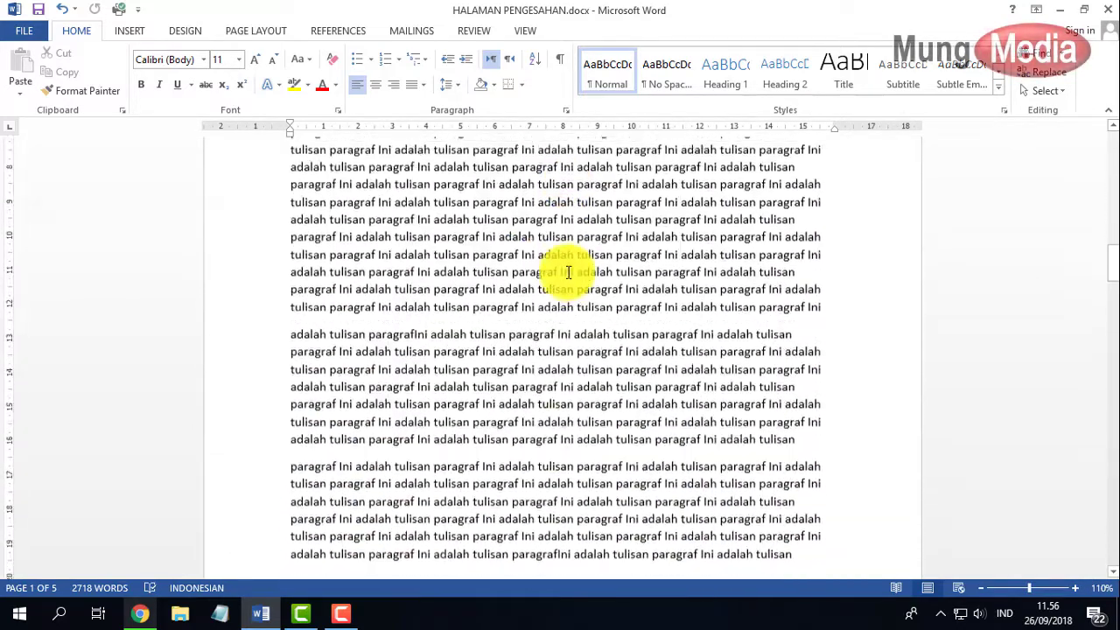
{"action": "scroll", "coordinate": [569, 272], "scroll_direction": "down", "scroll_amount": 4}
{"action": "scroll", "coordinate": [569, 273], "scroll_direction": "down", "scroll_amount": 4}
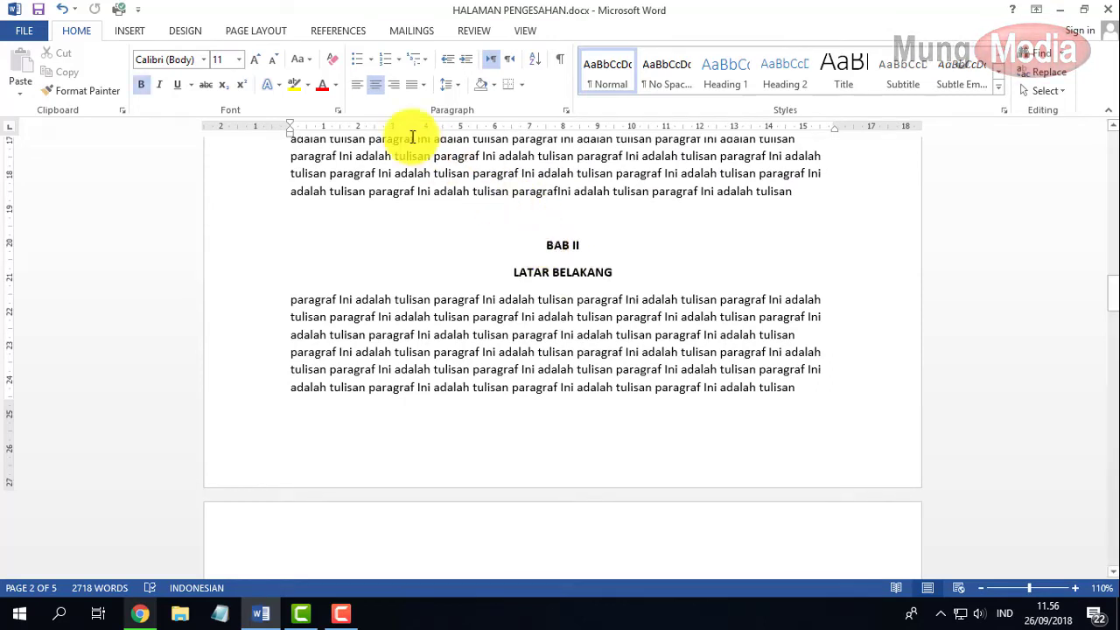
Insert a Next Page section break so BAB II LATAR BELAKANG starts page 3
{"action": "left_click", "coordinate": [266, 30]}
{"action": "left_click", "coordinate": [210, 53]}
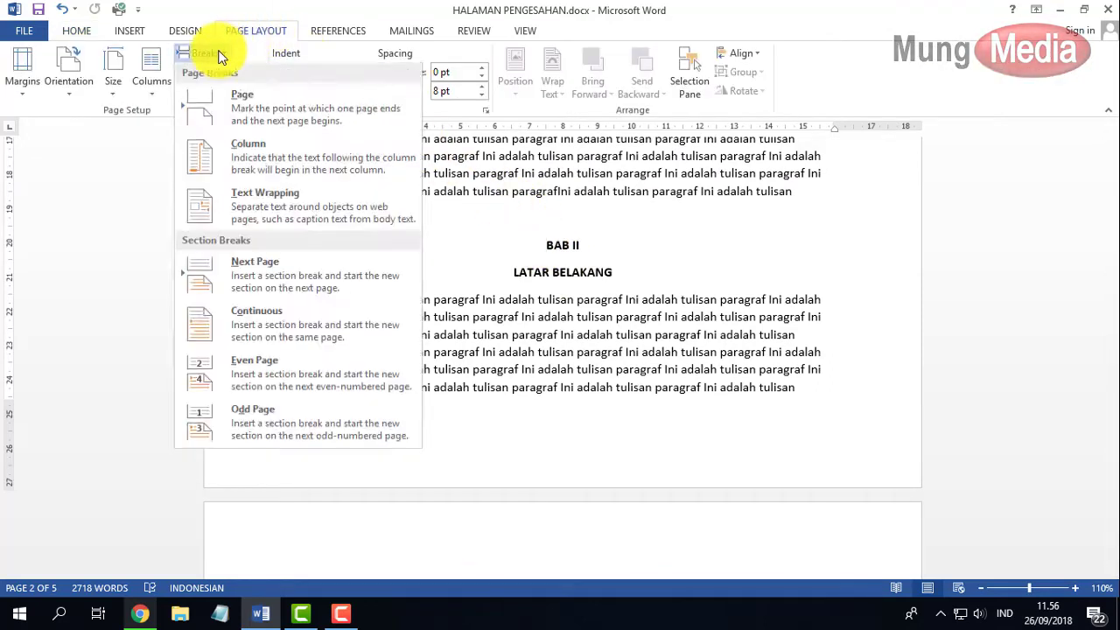
{"action": "left_click", "coordinate": [267, 275]}
{"action": "scroll", "coordinate": [607, 475], "scroll_direction": "down", "scroll_amount": 3}
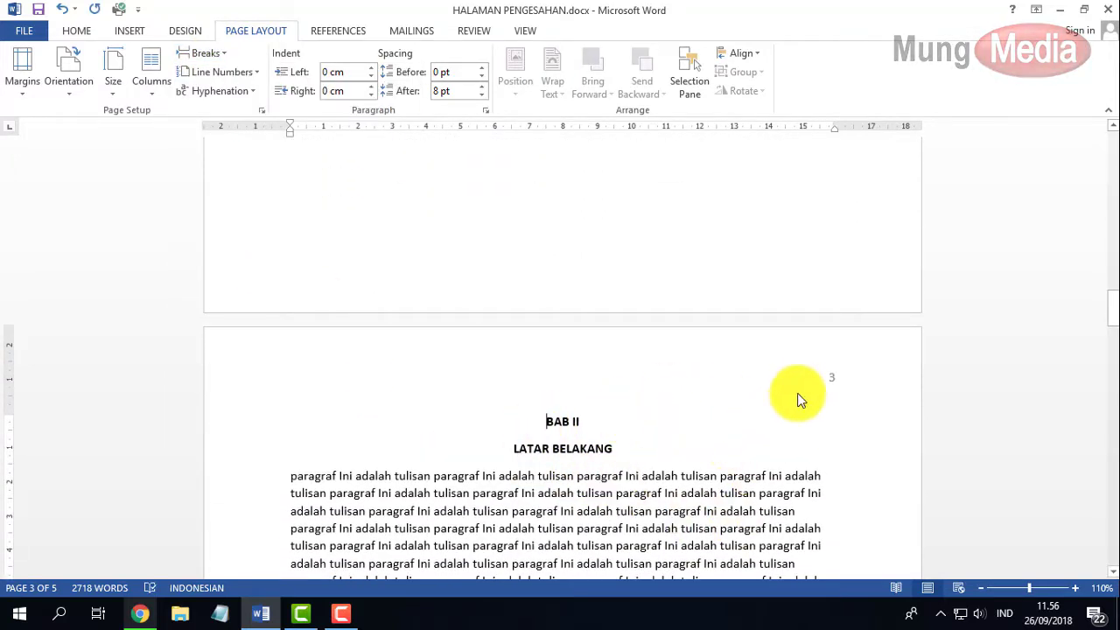
Untick Different First Page for section 3 so page 3 shows centred footer number 3
{"action": "double_click", "coordinate": [796, 384]}
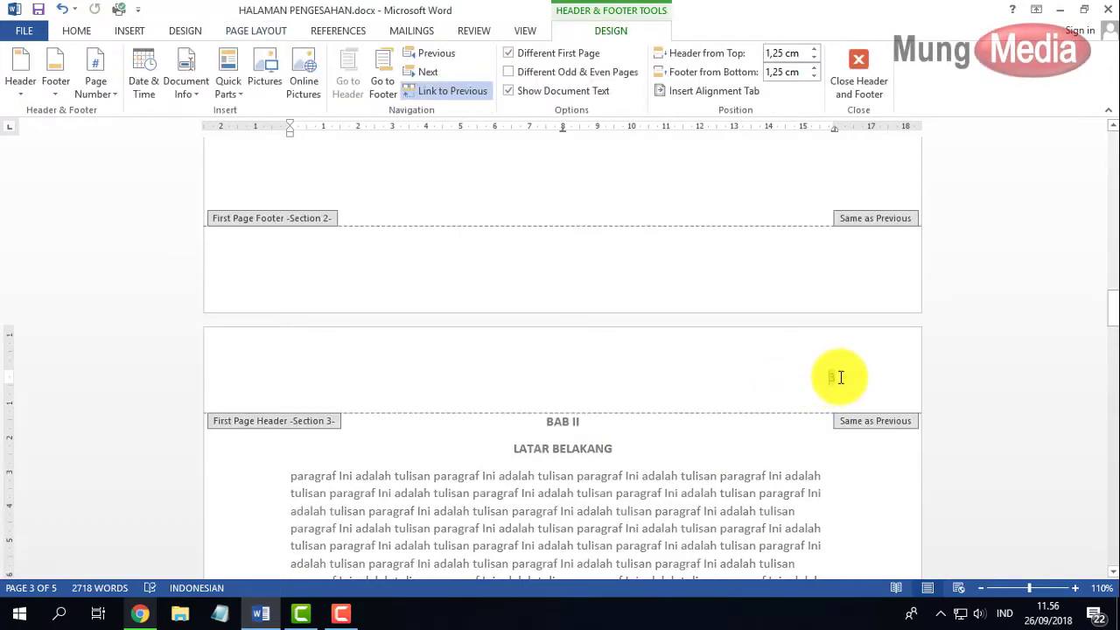
{"action": "left_click", "coordinate": [528, 53]}
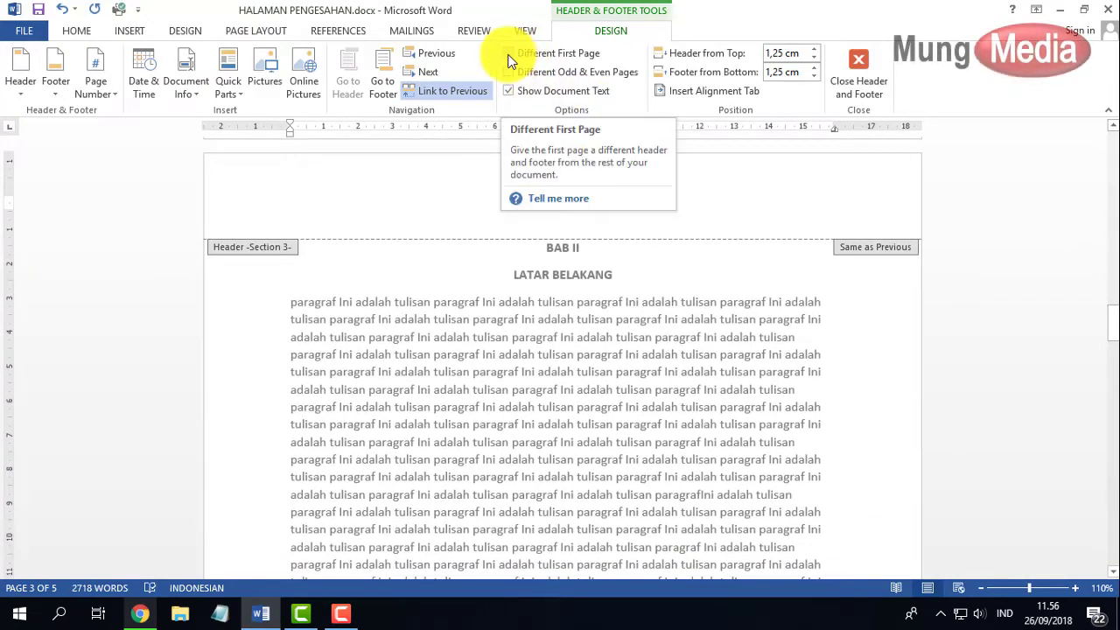
{"action": "scroll", "coordinate": [626, 285], "scroll_direction": "down", "scroll_amount": 2}
{"action": "scroll", "coordinate": [609, 279], "scroll_direction": "down", "scroll_amount": 3}
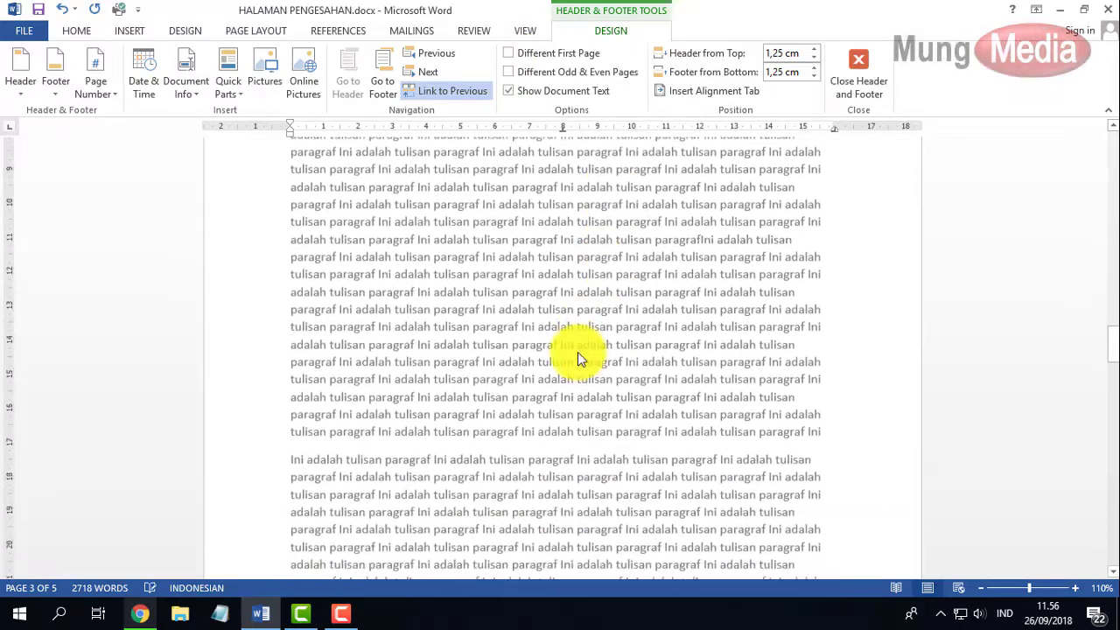
{"action": "scroll", "coordinate": [577, 351], "scroll_direction": "down", "scroll_amount": 3}
{"action": "scroll", "coordinate": [570, 408], "scroll_direction": "down", "scroll_amount": 2}
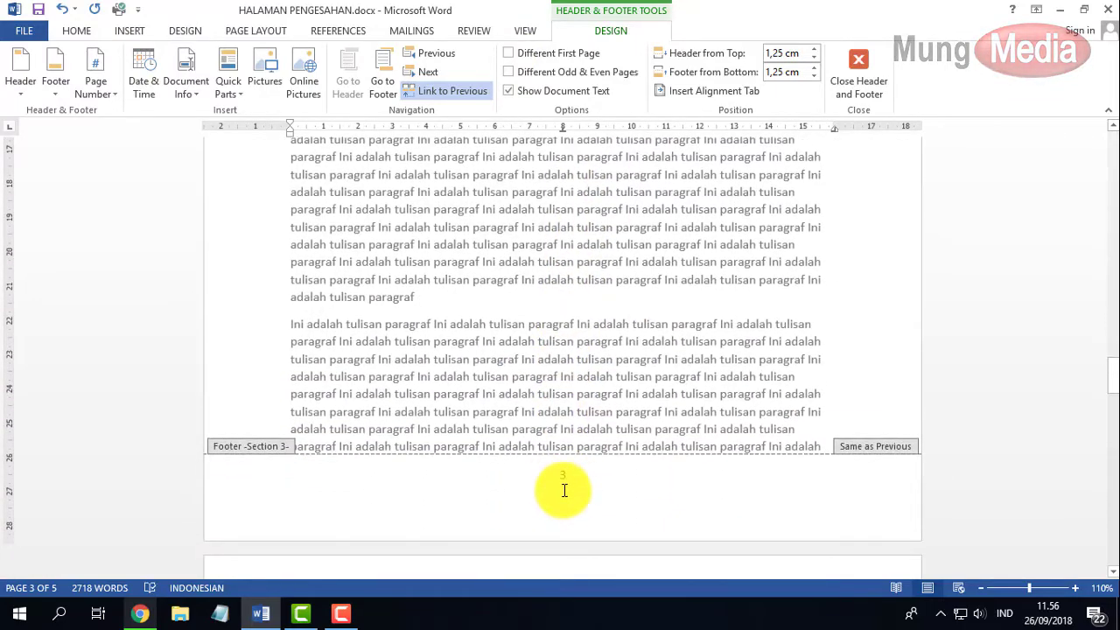
{"action": "left_click_drag", "start_coordinate": [1113, 378], "coordinate": [1113, 153]}
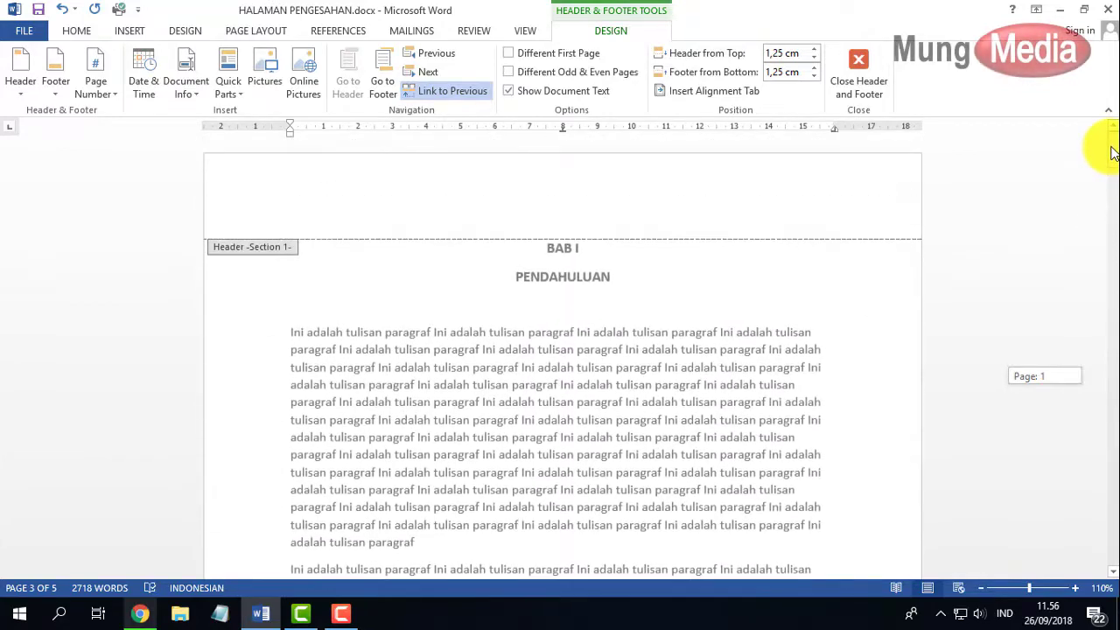
{"action": "mouse_move", "coordinate": [1113, 153]}
{"action": "left_mouse_down"}
{"action": "mouse_move", "coordinate": [1103, 226]}
{"action": "mouse_move", "coordinate": [1116, 319]}
{"action": "left_mouse_up"}
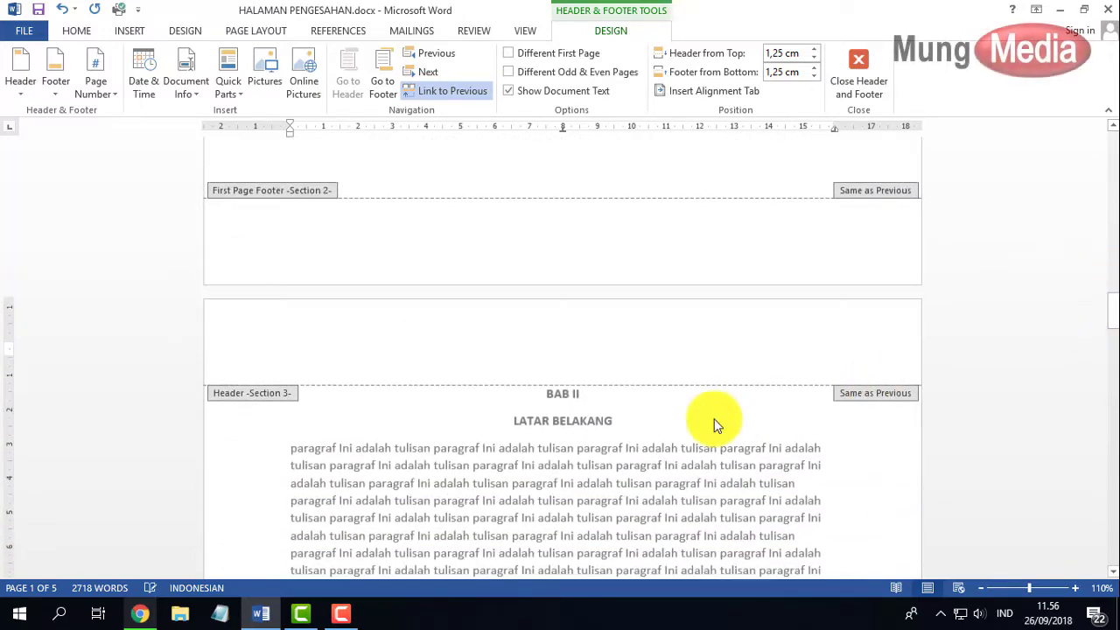
{"action": "scroll", "coordinate": [616, 429], "scroll_direction": "down", "scroll_amount": 4}
{"action": "scroll", "coordinate": [625, 433], "scroll_direction": "down", "scroll_amount": 4}
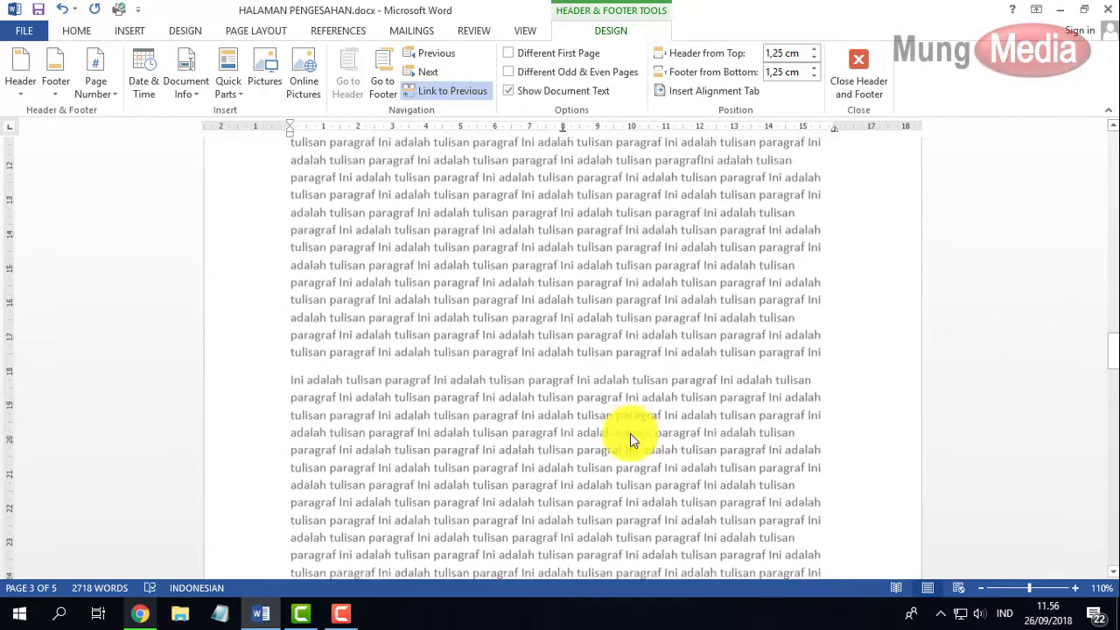
{"action": "scroll", "coordinate": [622, 437], "scroll_direction": "down", "scroll_amount": 4}
{"action": "scroll", "coordinate": [595, 433], "scroll_direction": "down", "scroll_amount": 3}
{"action": "scroll", "coordinate": [579, 423], "scroll_direction": "down", "scroll_amount": 4}
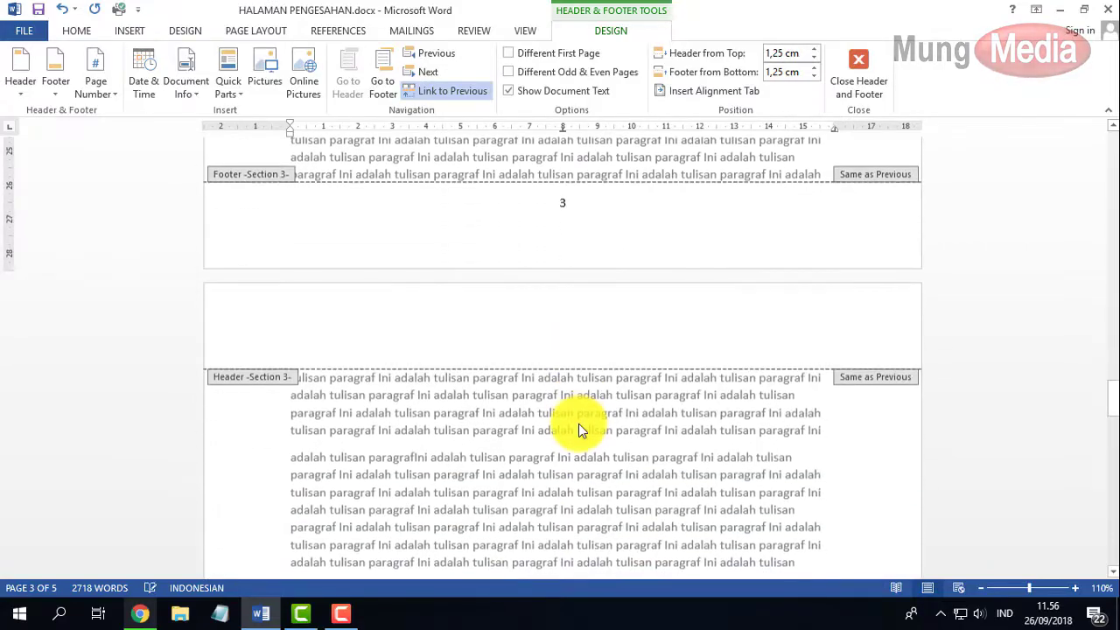
{"action": "left_click", "coordinate": [869, 81]}
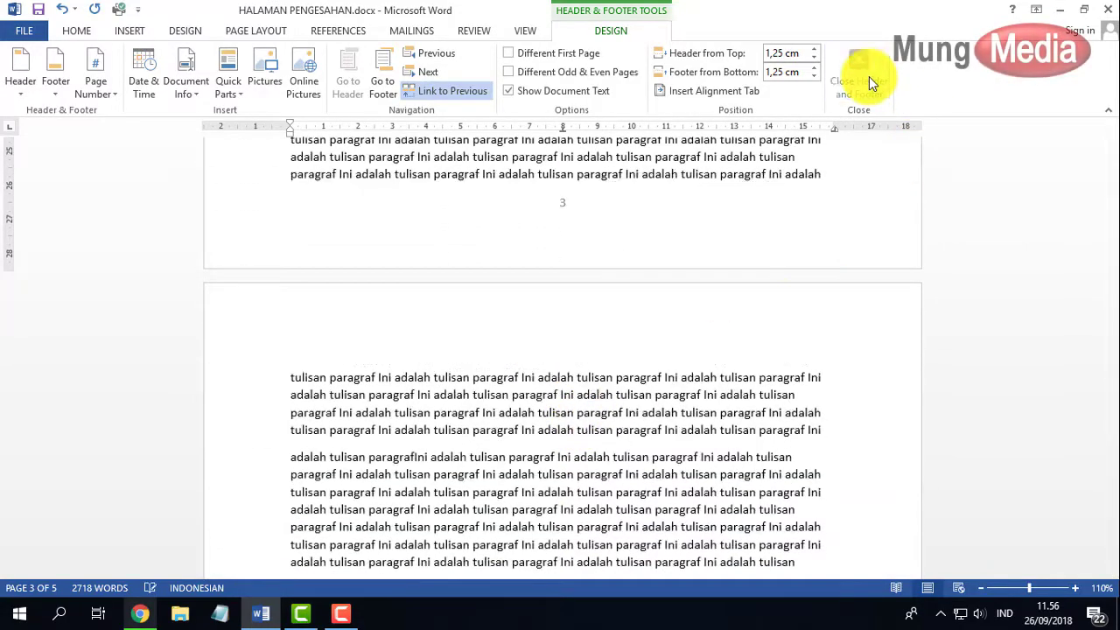
{"action": "scroll", "coordinate": [692, 376], "scroll_direction": "down", "scroll_amount": 5}
{"action": "scroll", "coordinate": [699, 383], "scroll_direction": "down", "scroll_amount": 5}
{"action": "scroll", "coordinate": [699, 382], "scroll_direction": "down", "scroll_amount": 4}
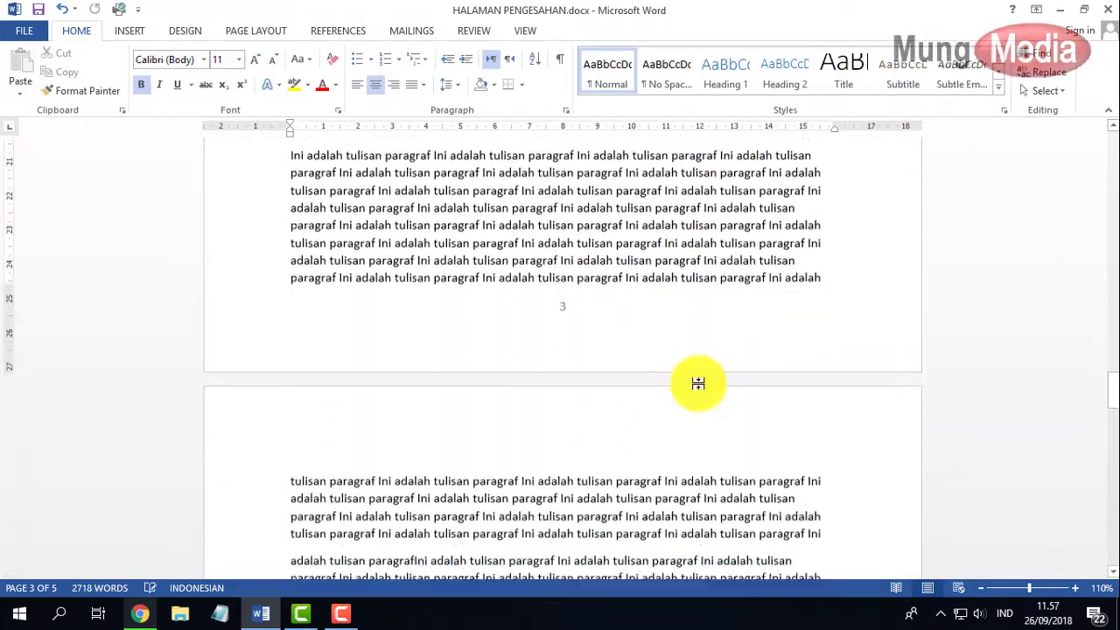
{"action": "scroll", "coordinate": [695, 382], "scroll_direction": "down", "scroll_amount": 4}
{"action": "scroll", "coordinate": [695, 383], "scroll_direction": "down", "scroll_amount": 4}
{"action": "scroll", "coordinate": [695, 385], "scroll_direction": "down", "scroll_amount": 4}
{"action": "scroll", "coordinate": [694, 385], "scroll_direction": "down", "scroll_amount": 4}
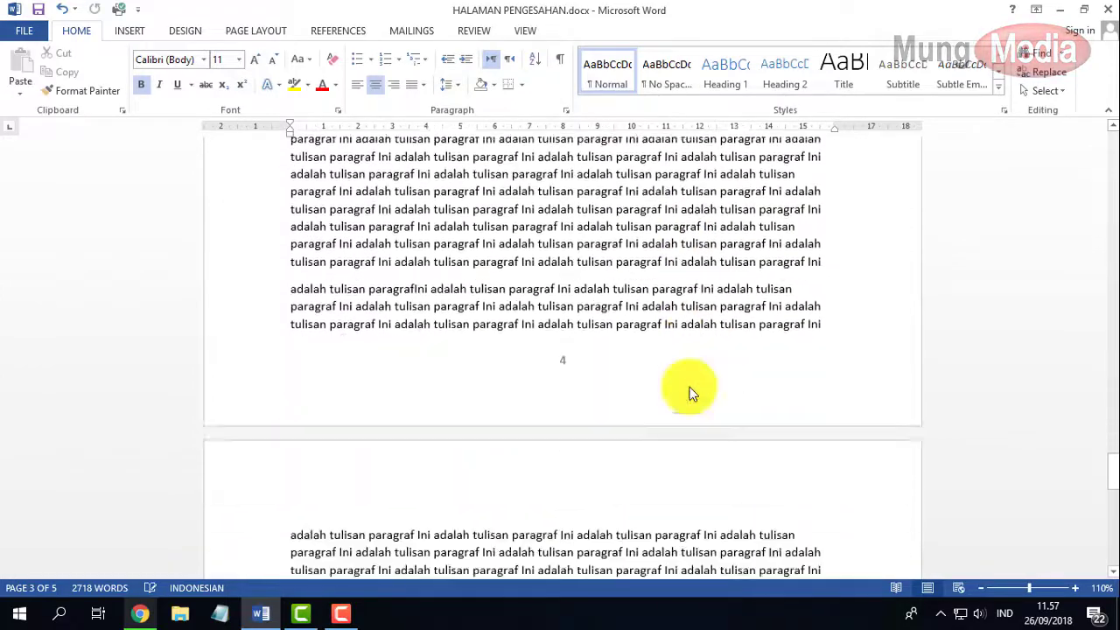
{"action": "scroll", "coordinate": [690, 390], "scroll_direction": "down", "scroll_amount": 2}
{"action": "scroll", "coordinate": [691, 402], "scroll_direction": "down", "scroll_amount": 1}
{"action": "scroll", "coordinate": [680, 394], "scroll_direction": "up", "scroll_amount": 1}
{"action": "scroll", "coordinate": [680, 389], "scroll_direction": "up", "scroll_amount": 6}
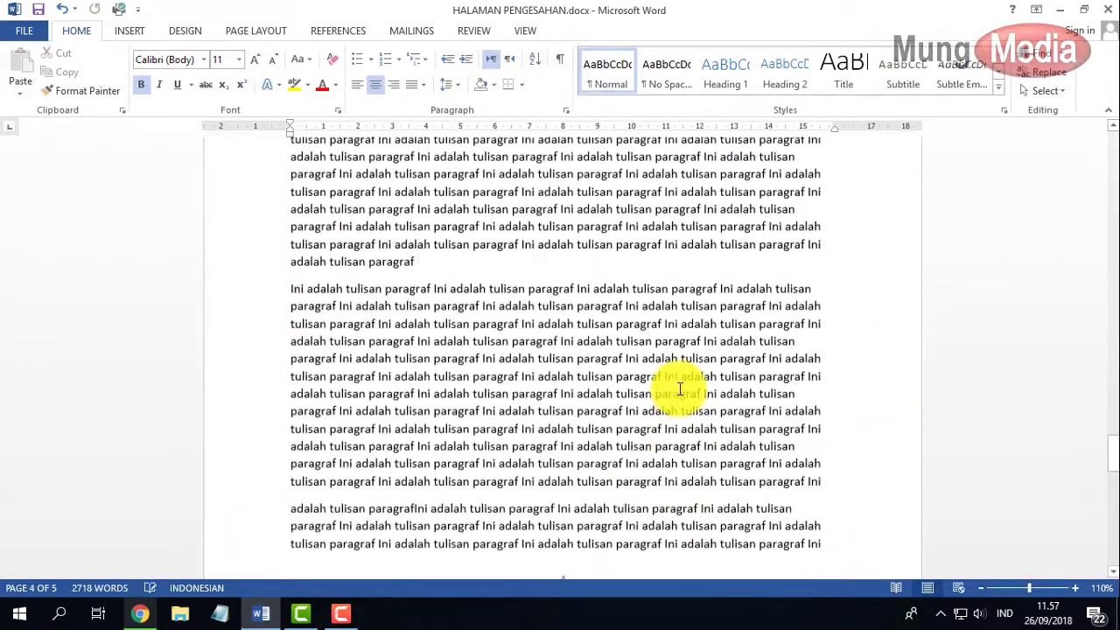
{"action": "scroll", "coordinate": [677, 388], "scroll_direction": "up", "scroll_amount": 6}
{"action": "scroll", "coordinate": [678, 387], "scroll_direction": "up", "scroll_amount": 6}
{"action": "scroll", "coordinate": [678, 386], "scroll_direction": "up", "scroll_amount": 2}
{"action": "scroll", "coordinate": [678, 386], "scroll_direction": "up", "scroll_amount": 2}
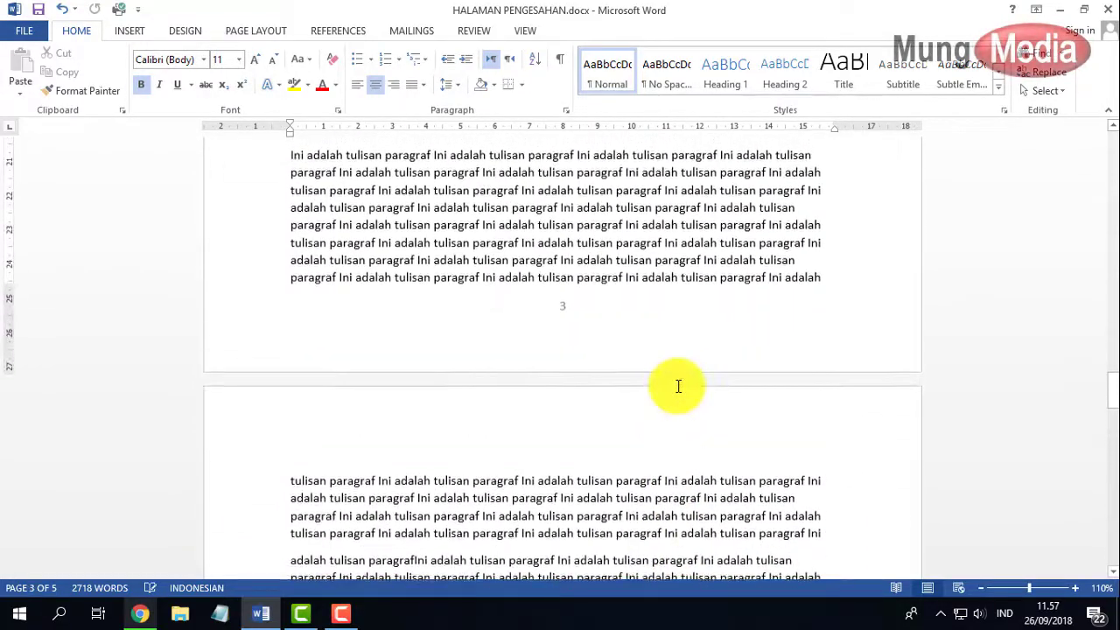
{"action": "scroll", "coordinate": [678, 386], "scroll_direction": "up", "scroll_amount": 1}
{"action": "scroll", "coordinate": [680, 371], "scroll_direction": "up", "scroll_amount": 4}
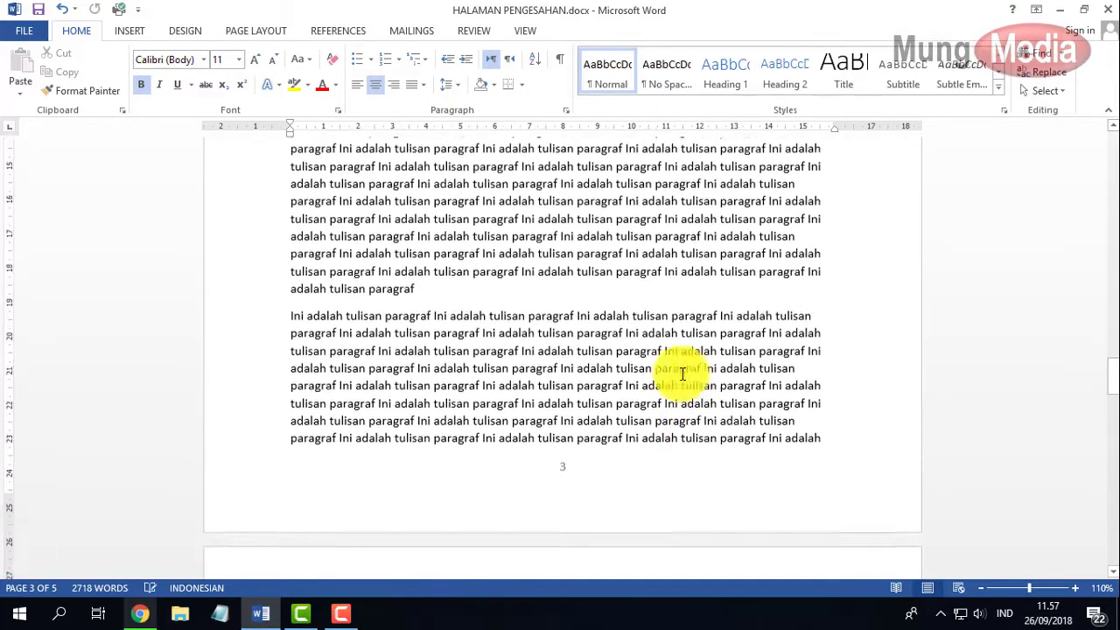
{"action": "scroll", "coordinate": [603, 368], "scroll_direction": "up", "scroll_amount": 5}
{"action": "scroll", "coordinate": [603, 367], "scroll_direction": "up", "scroll_amount": 5}
{"action": "scroll", "coordinate": [604, 366], "scroll_direction": "up", "scroll_amount": 4}
{"action": "scroll", "coordinate": [644, 388], "scroll_direction": "down", "scroll_amount": 5}
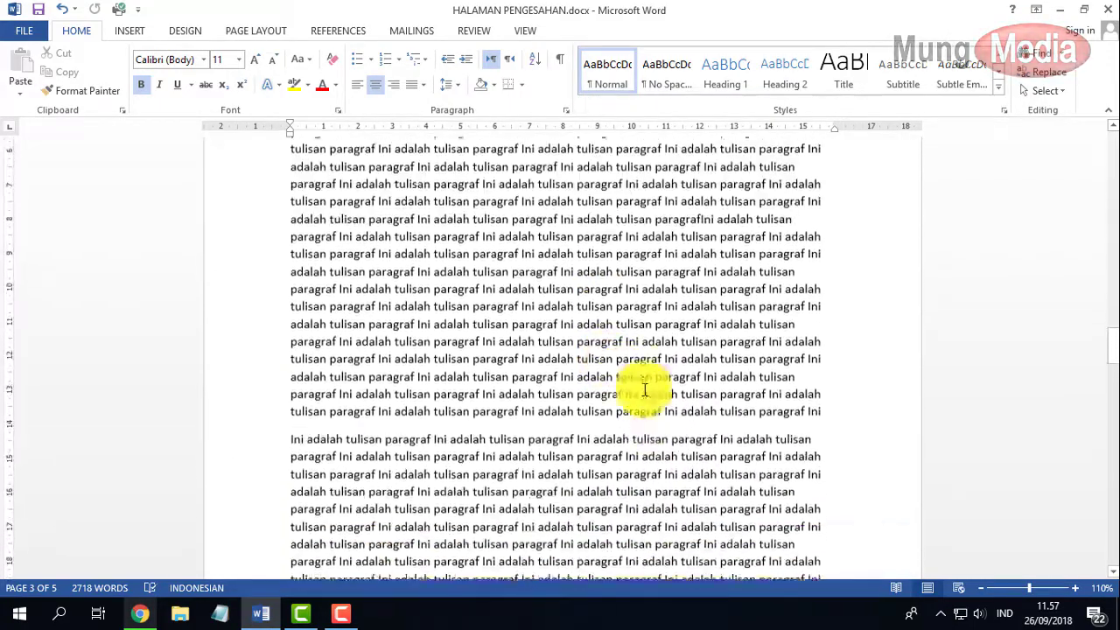
{"action": "scroll", "coordinate": [650, 402], "scroll_direction": "down", "scroll_amount": 5}
{"action": "scroll", "coordinate": [650, 406], "scroll_direction": "down", "scroll_amount": 3}
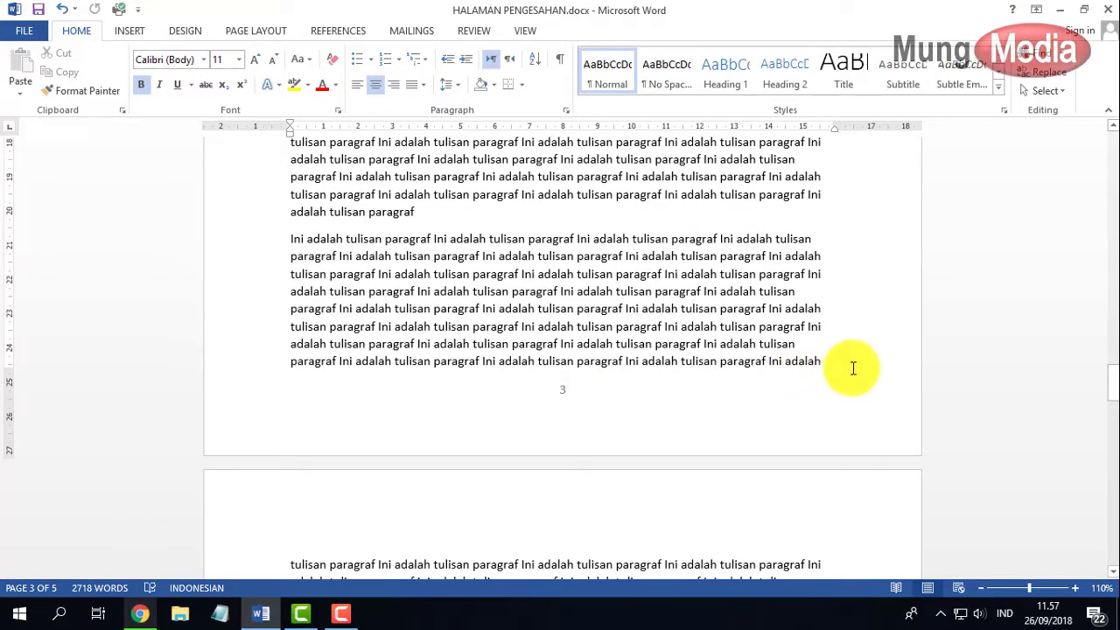
Insert a Next Page section break at the end of page 3's text
{"action": "left_click", "coordinate": [276, 31]}
{"action": "left_click", "coordinate": [213, 53]}
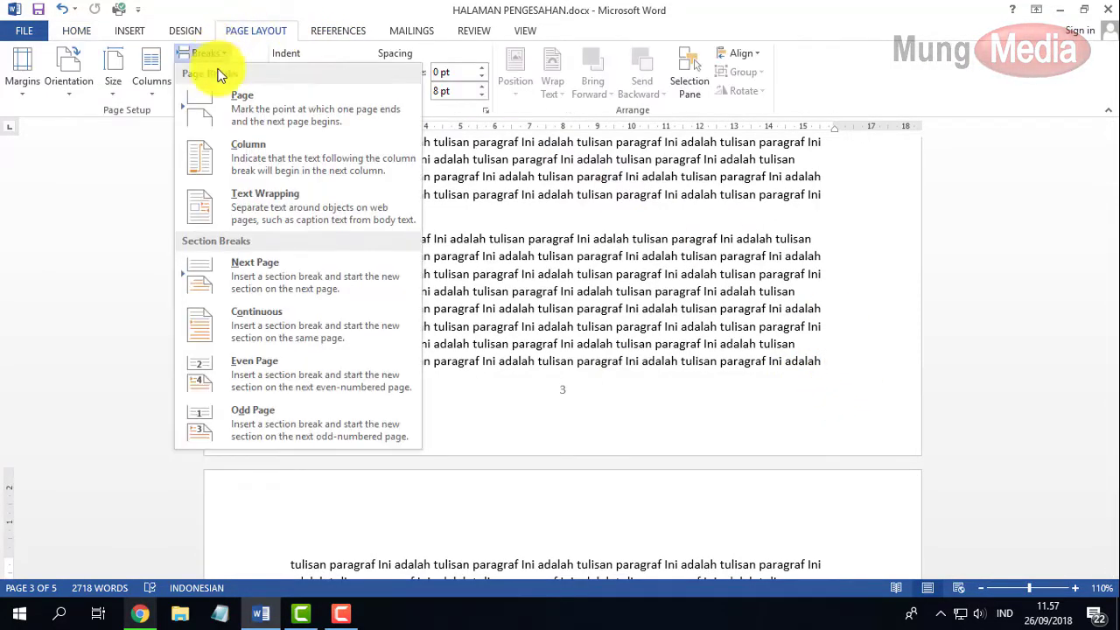
{"action": "left_click", "coordinate": [268, 275]}
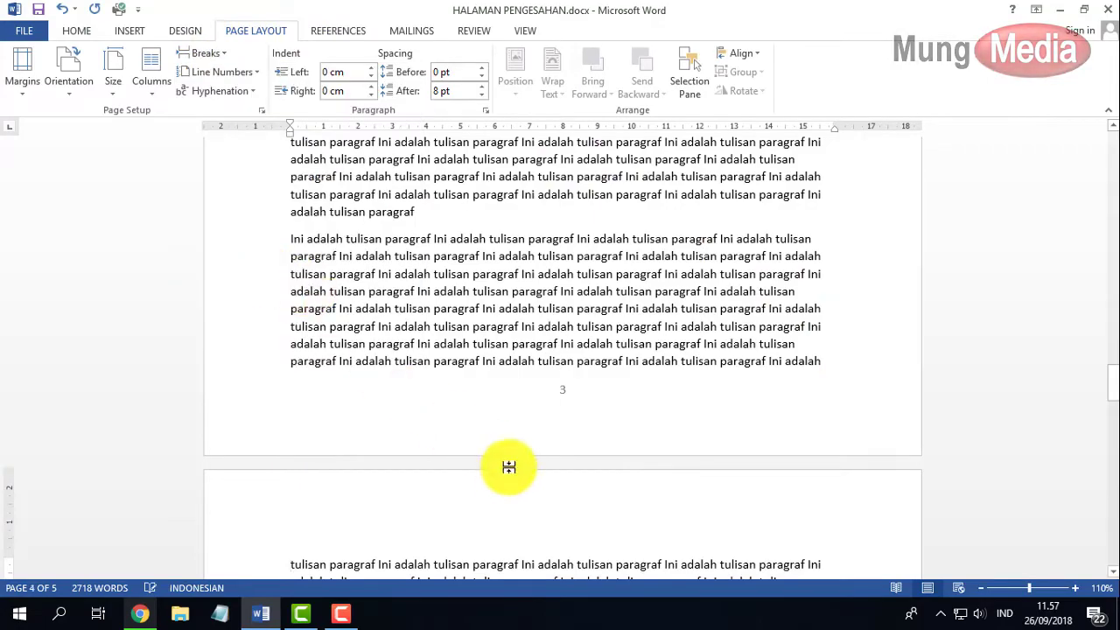
{"action": "scroll", "coordinate": [509, 468], "scroll_direction": "down", "scroll_amount": 3}
{"action": "scroll", "coordinate": [507, 477], "scroll_direction": "down", "scroll_amount": 4}
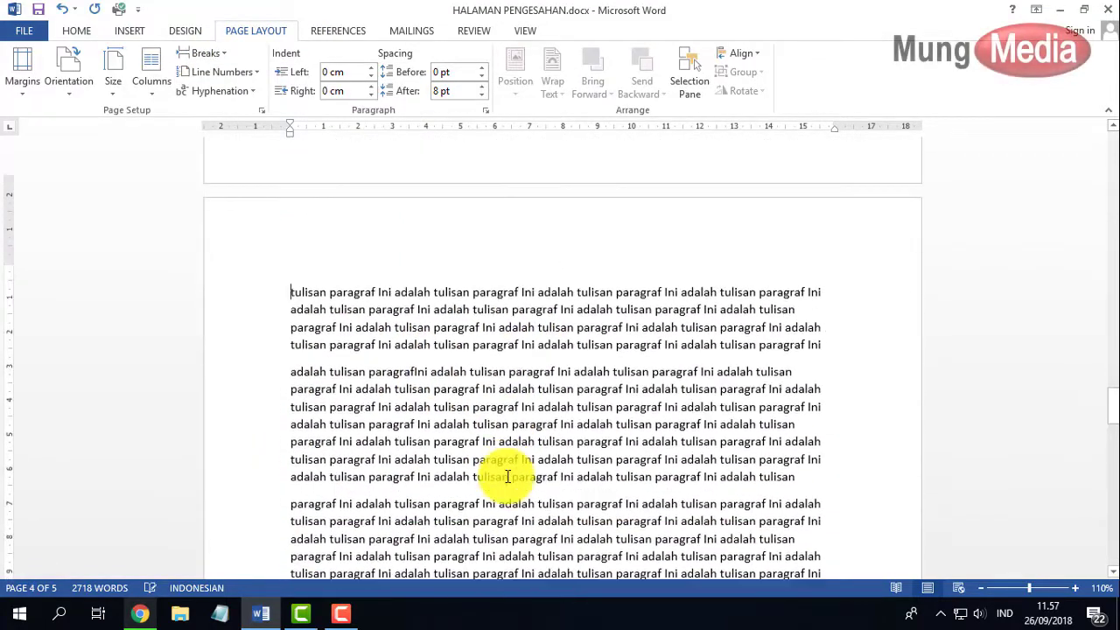
{"action": "scroll", "coordinate": [504, 475], "scroll_direction": "down", "scroll_amount": 4}
{"action": "scroll", "coordinate": [501, 472], "scroll_direction": "down", "scroll_amount": 4}
{"action": "scroll", "coordinate": [499, 471], "scroll_direction": "down", "scroll_amount": 4}
{"action": "scroll", "coordinate": [499, 471], "scroll_direction": "down", "scroll_amount": 1}
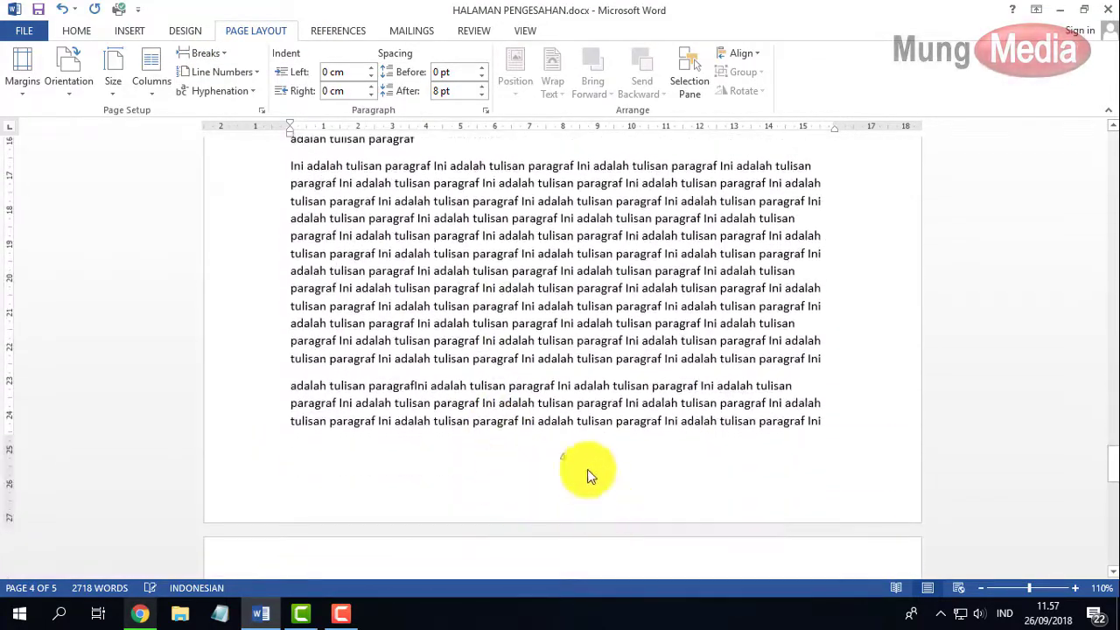
Enable Different First Page for section 4, leaving page 4's footer blank
{"action": "double_click", "coordinate": [581, 464]}
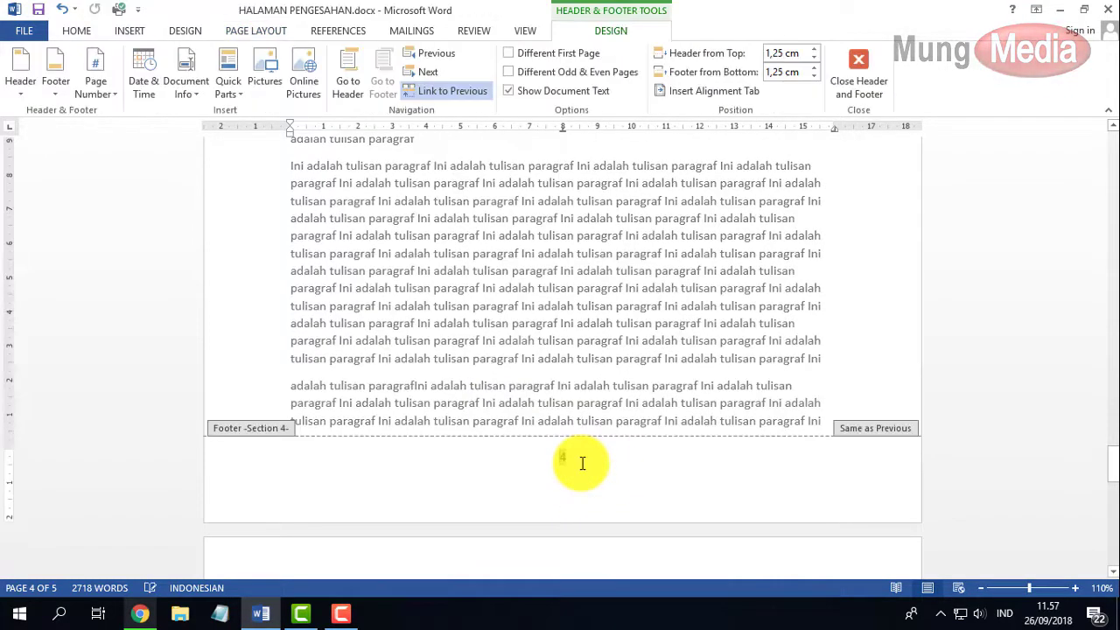
{"action": "left_click", "coordinate": [525, 51]}
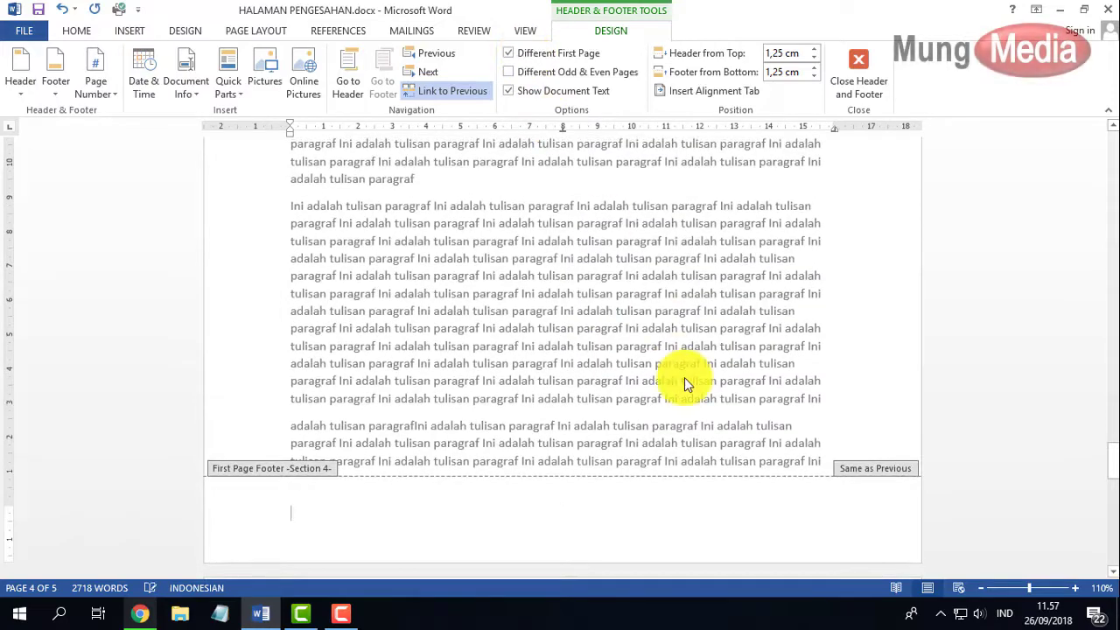
{"action": "scroll", "coordinate": [713, 427], "scroll_direction": "up", "scroll_amount": 3}
{"action": "scroll", "coordinate": [712, 427], "scroll_direction": "up", "scroll_amount": 5}
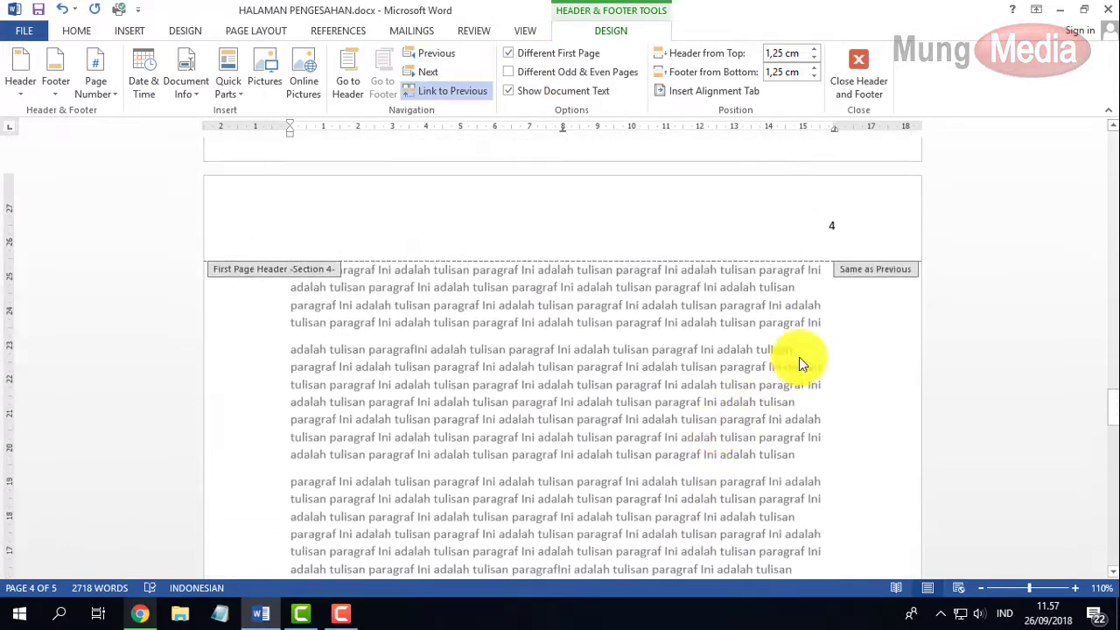
{"action": "scroll", "coordinate": [832, 233], "scroll_direction": "up", "scroll_amount": 2}
{"action": "scroll", "coordinate": [625, 210], "scroll_direction": "up", "scroll_amount": 1}
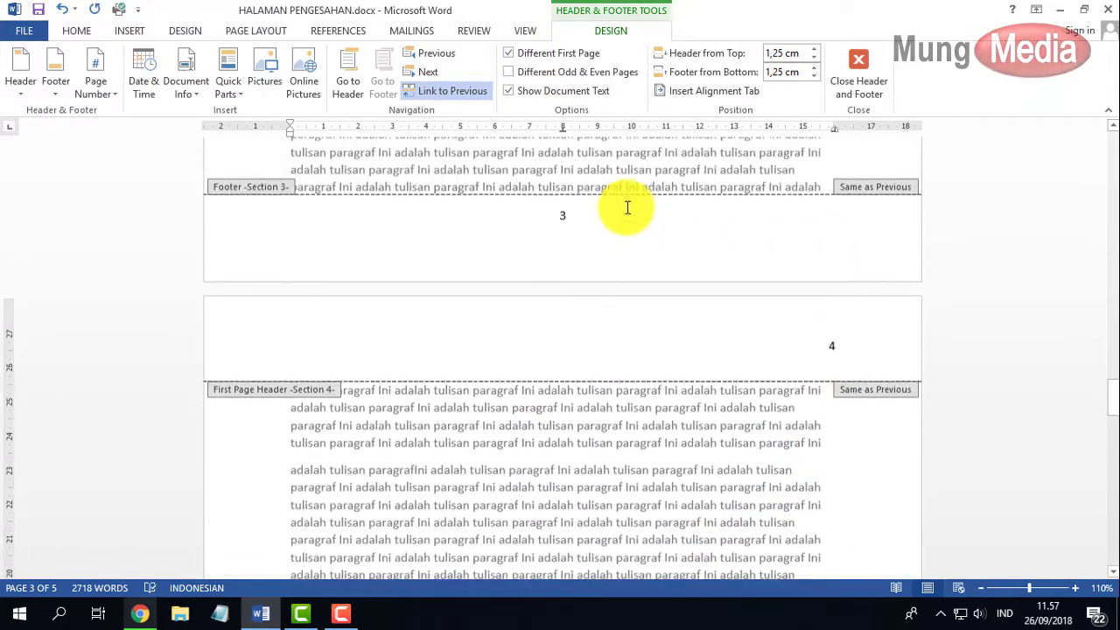
{"action": "scroll", "coordinate": [601, 213], "scroll_direction": "down", "scroll_amount": 1}
{"action": "scroll", "coordinate": [668, 279], "scroll_direction": "up", "scroll_amount": 3}
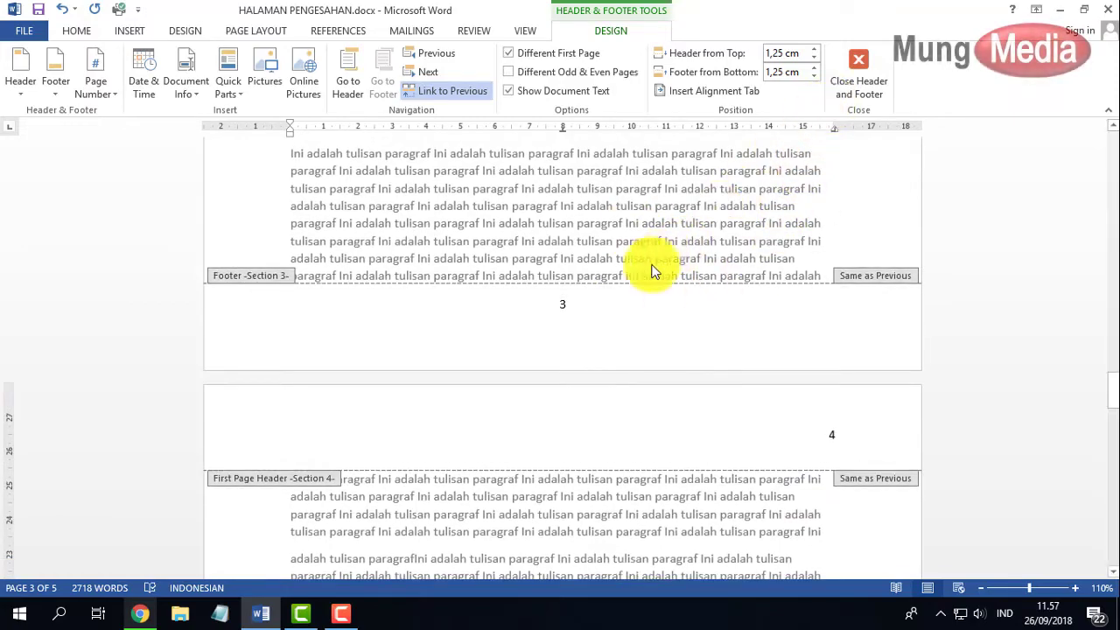
{"action": "left_click", "coordinate": [859, 76]}
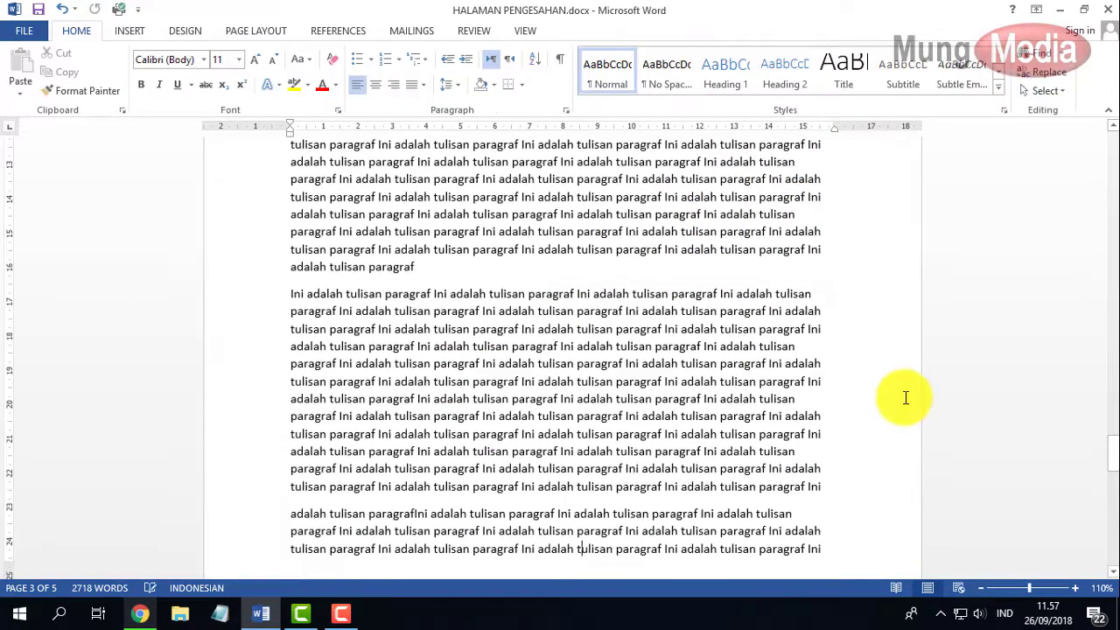
{"action": "left_click_drag", "start_coordinate": [1107, 455], "coordinate": [1104, 153]}
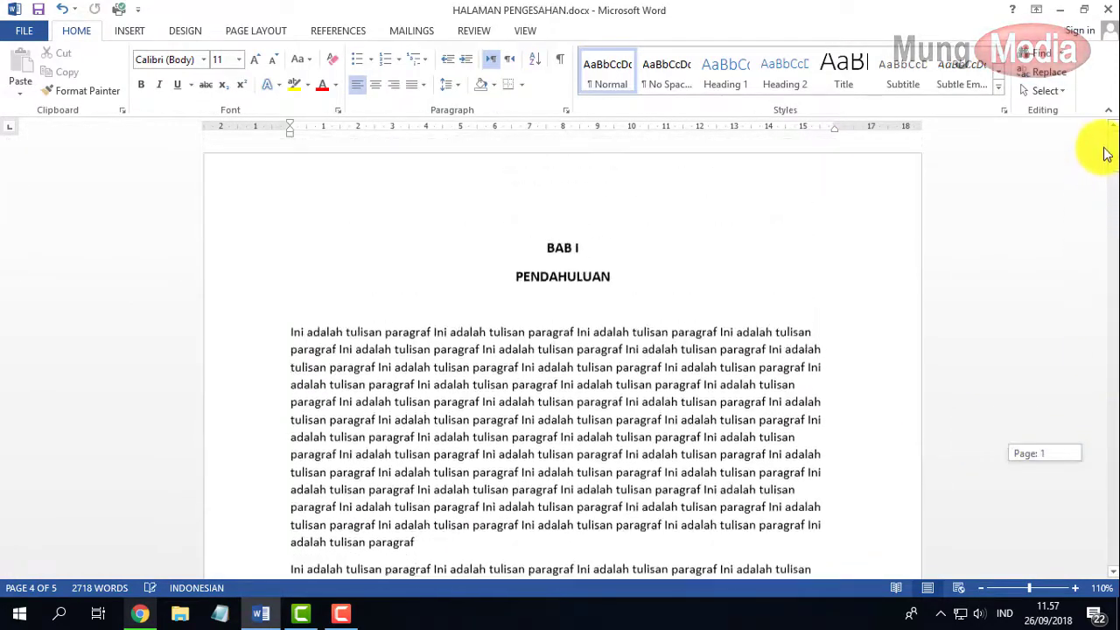
{"action": "scroll", "coordinate": [816, 260], "scroll_direction": "down", "scroll_amount": 5}
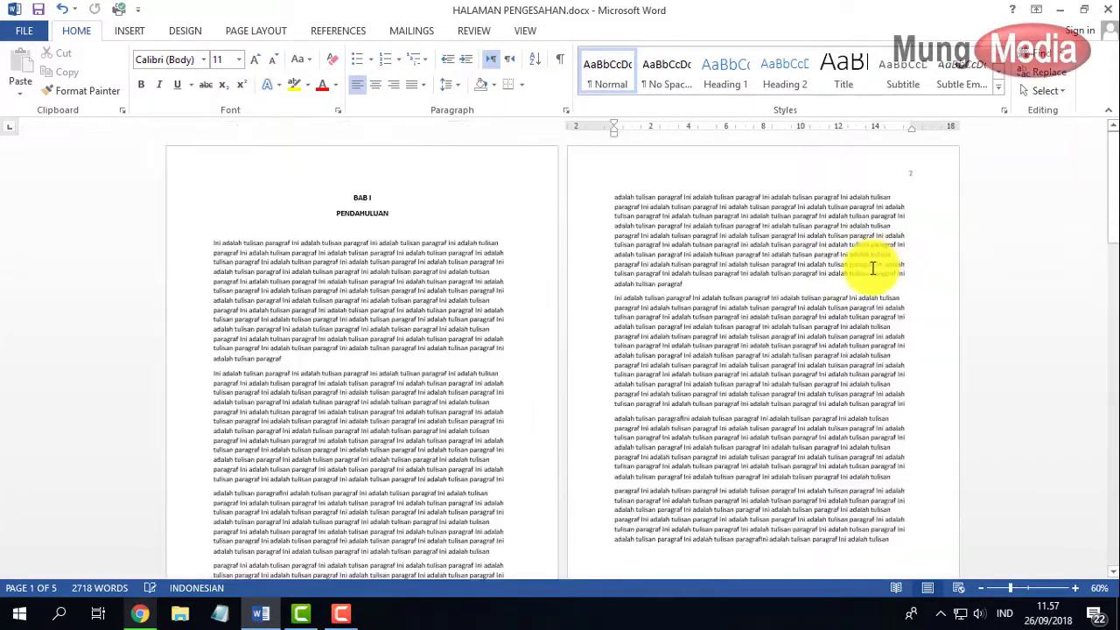
{"action": "scroll", "coordinate": [357, 411], "scroll_direction": "down", "scroll_amount": 3}
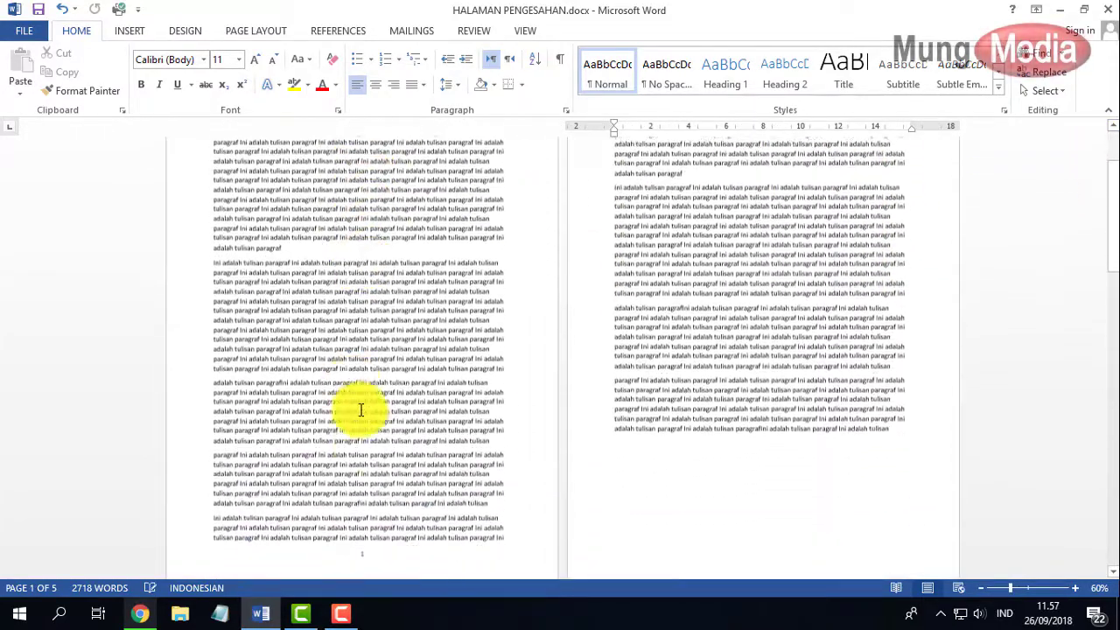
{"action": "scroll", "coordinate": [370, 525], "scroll_direction": "down", "scroll_amount": 3}
{"action": "scroll", "coordinate": [674, 400], "scroll_direction": "down", "scroll_amount": 3}
{"action": "scroll", "coordinate": [873, 294], "scroll_direction": "down", "scroll_amount": 3}
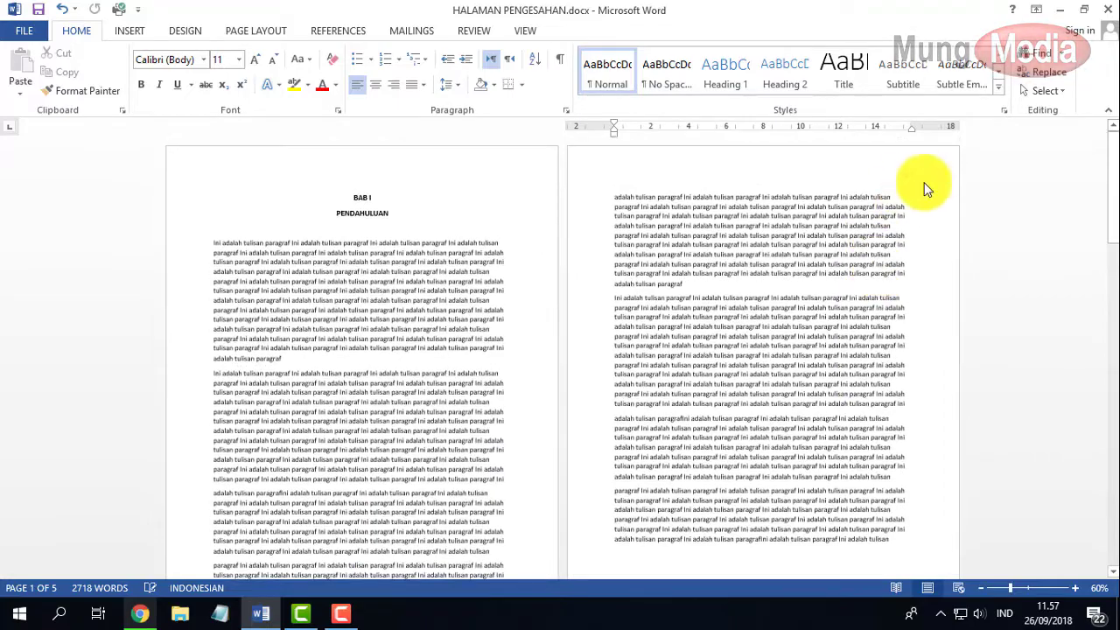
{"action": "scroll", "coordinate": [805, 490], "scroll_direction": "down", "scroll_amount": 3}
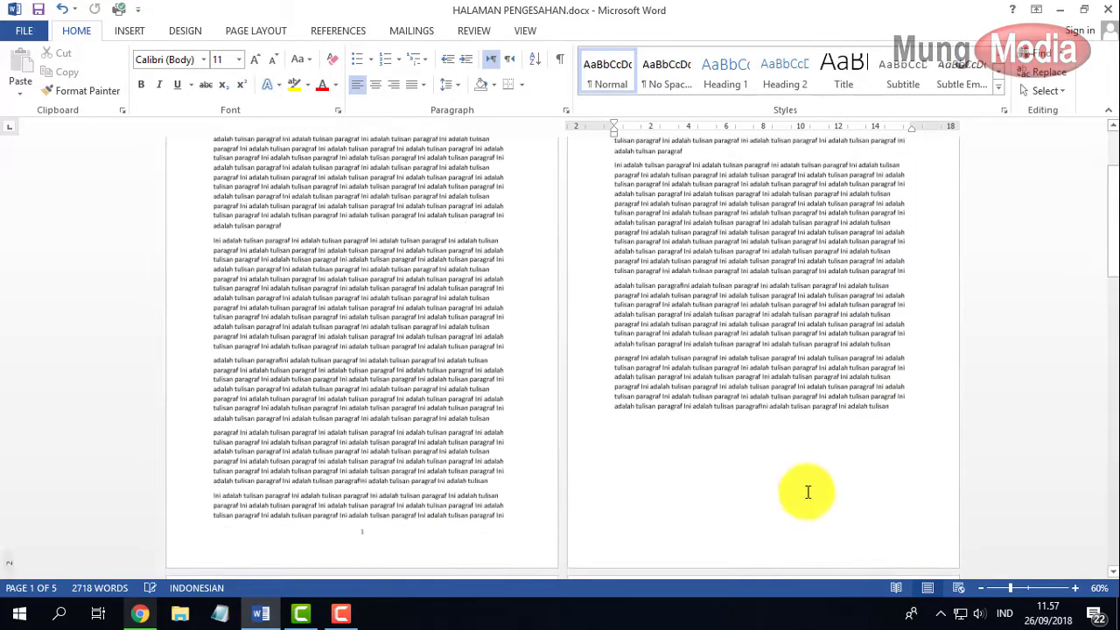
{"action": "scroll", "coordinate": [618, 475], "scroll_direction": "down", "scroll_amount": 3}
{"action": "scroll", "coordinate": [463, 437], "scroll_direction": "down", "scroll_amount": 2}
{"action": "scroll", "coordinate": [343, 333], "scroll_direction": "down", "scroll_amount": 2}
{"action": "scroll", "coordinate": [324, 512], "scroll_direction": "down", "scroll_amount": 3}
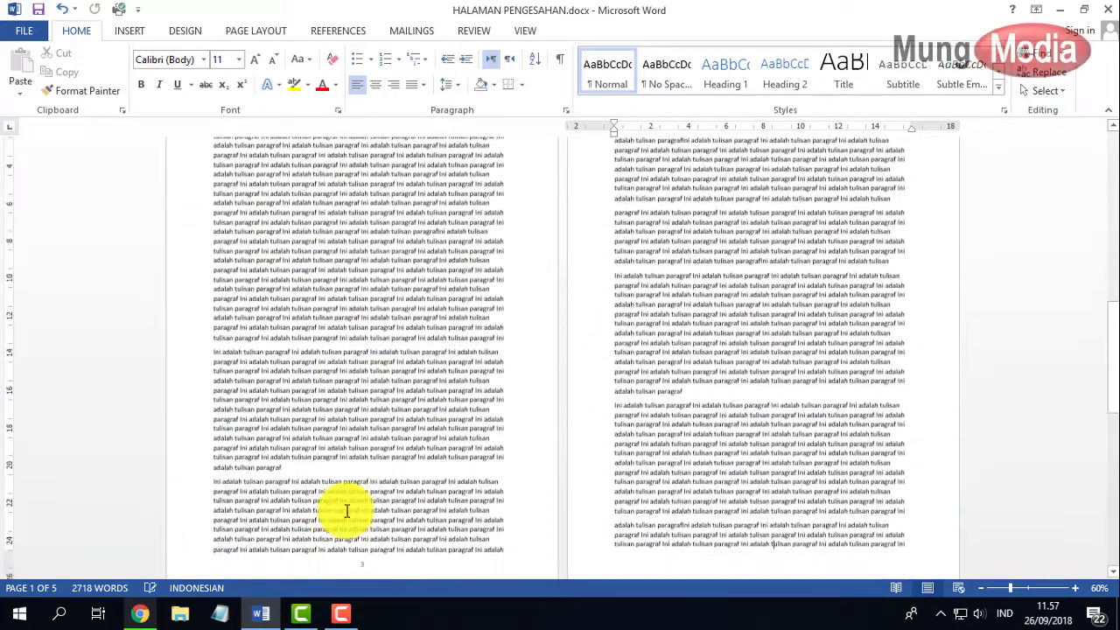
{"action": "scroll", "coordinate": [358, 513], "scroll_direction": "down", "scroll_amount": 2}
{"action": "scroll", "coordinate": [756, 465], "scroll_direction": "up", "scroll_amount": 4}
{"action": "scroll", "coordinate": [836, 409], "scroll_direction": "up", "scroll_amount": 3}
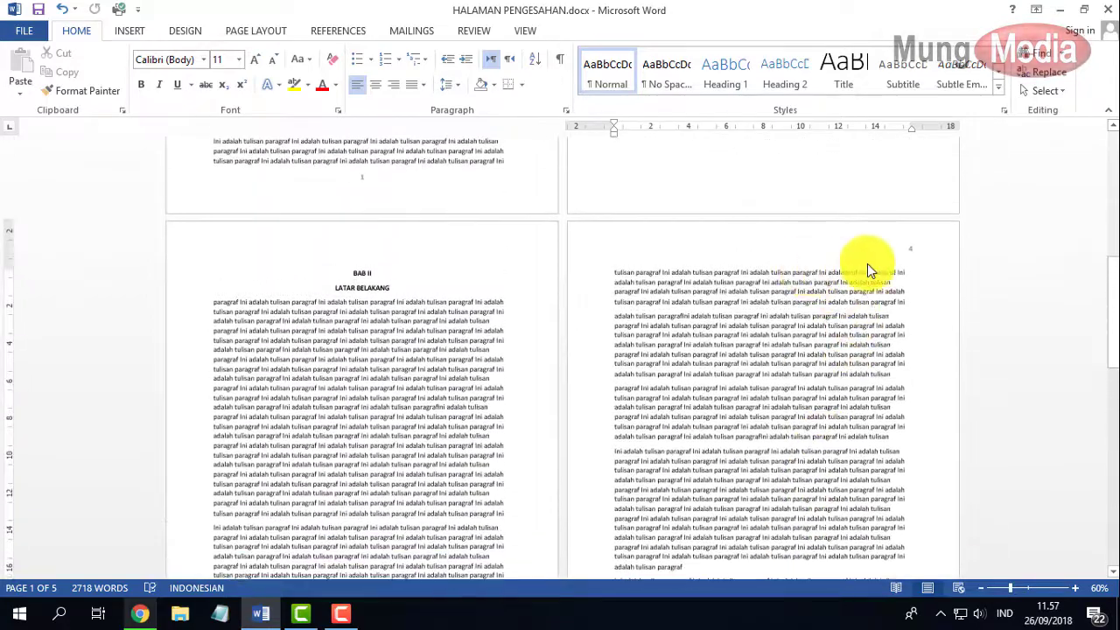
{"action": "scroll", "coordinate": [863, 312], "scroll_direction": "down", "scroll_amount": 3}
{"action": "scroll", "coordinate": [825, 325], "scroll_direction": "down", "scroll_amount": 2}
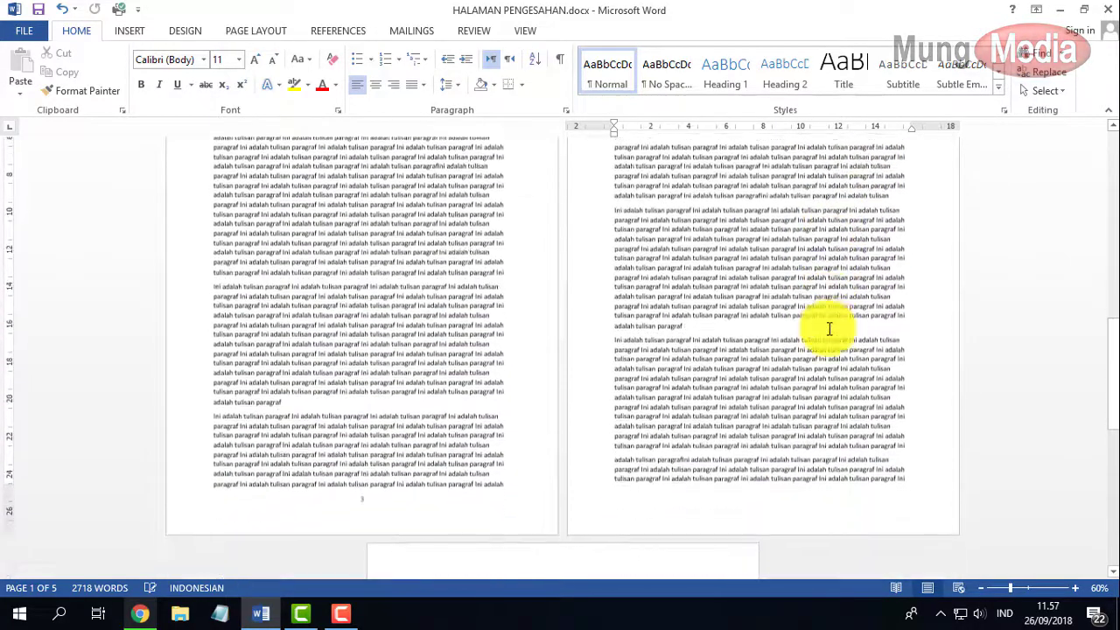
{"action": "scroll", "coordinate": [820, 331], "scroll_direction": "down", "scroll_amount": 2}
{"action": "scroll", "coordinate": [820, 331], "scroll_direction": "down", "scroll_amount": 1}
{"action": "scroll", "coordinate": [800, 332], "scroll_direction": "down", "scroll_amount": 3}
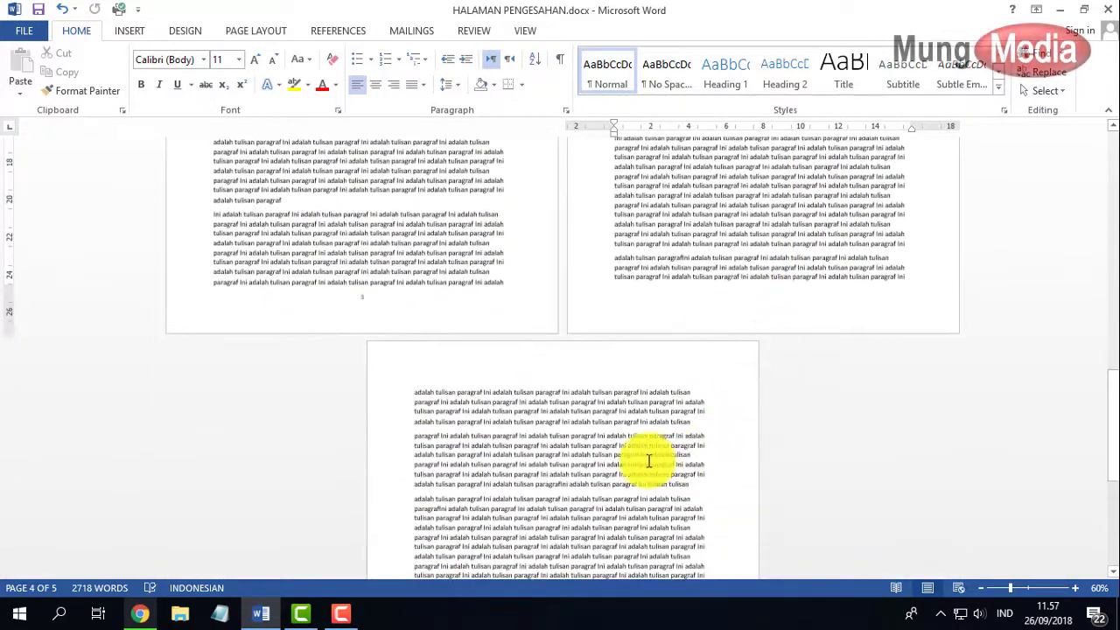
Open the Page Layout Breaks list and dismiss it without inserting a break
{"action": "left_click", "coordinate": [269, 31]}
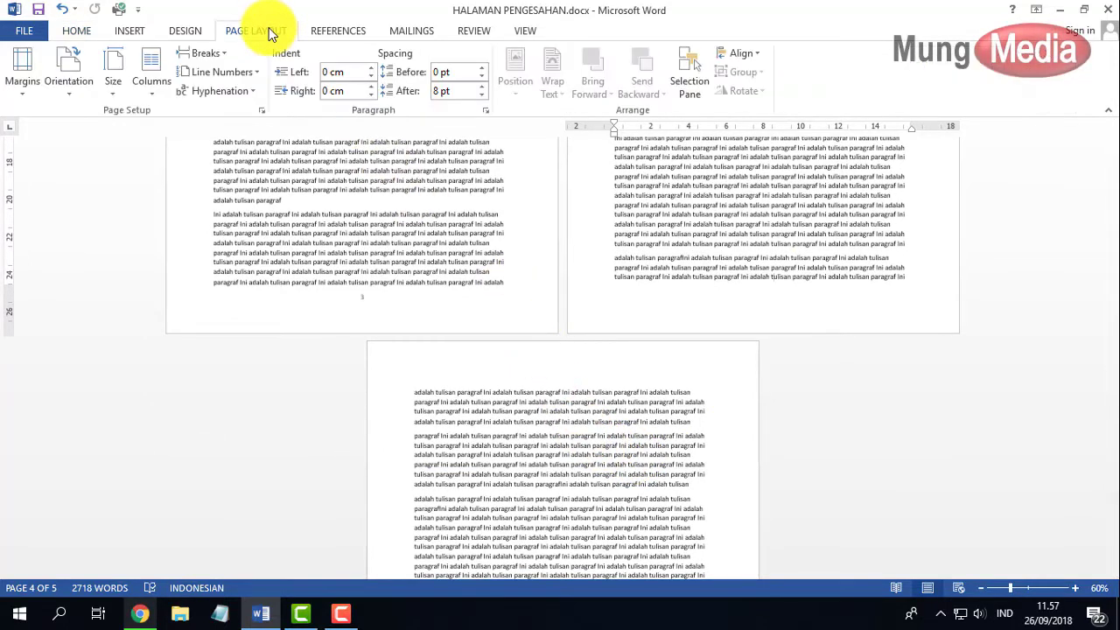
{"action": "left_click", "coordinate": [205, 54]}
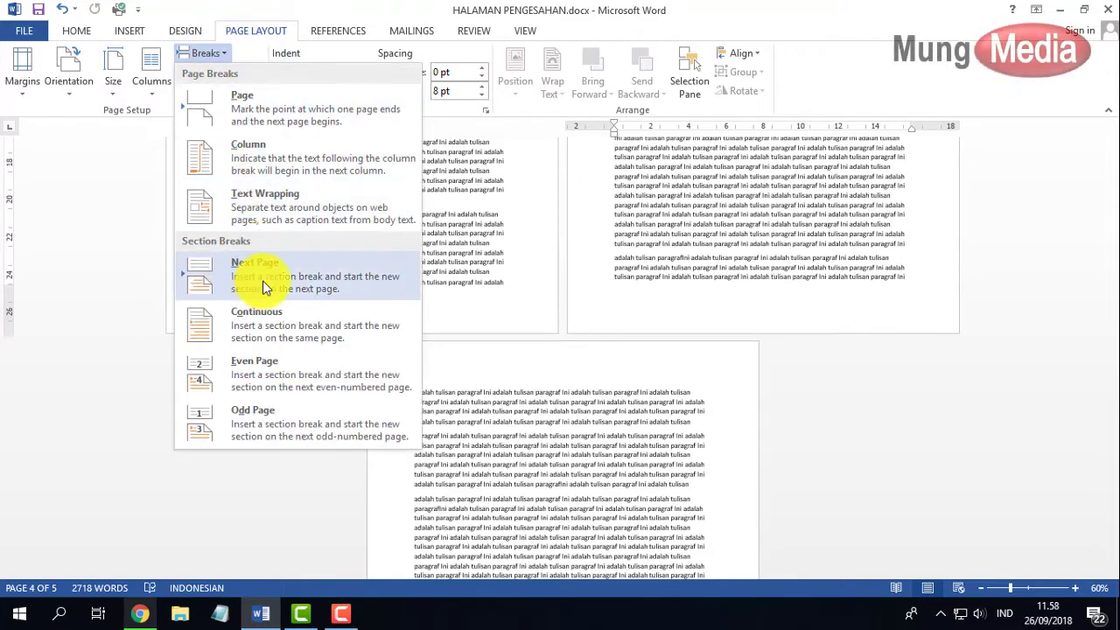
{"action": "left_click", "coordinate": [600, 385]}
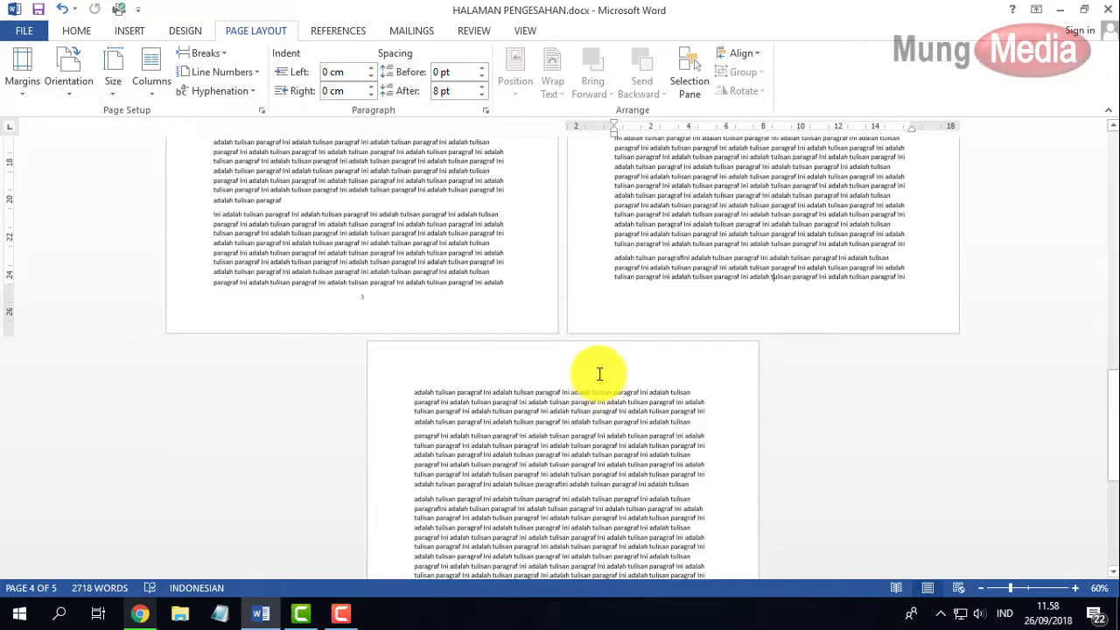